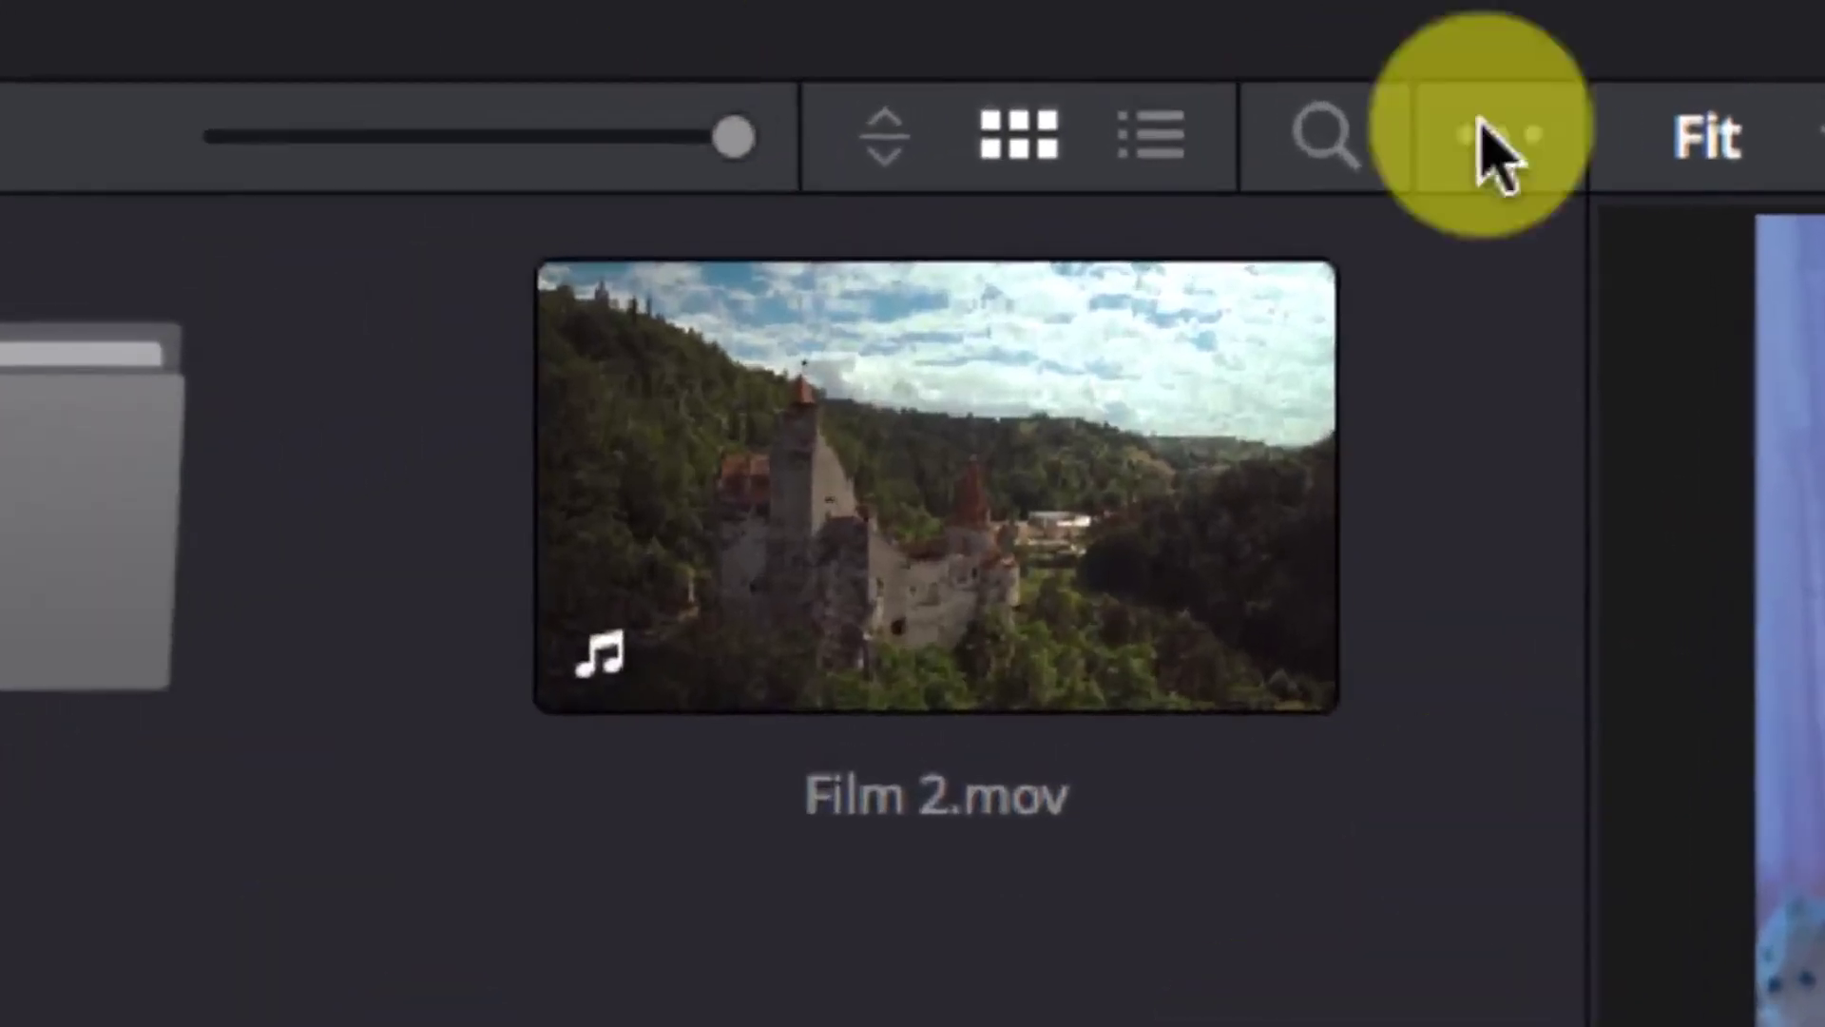
Run automatic scene cut detection on the Film 2.mov clip in the media storage
{"action": "left_click", "coordinate": [829, 505]}
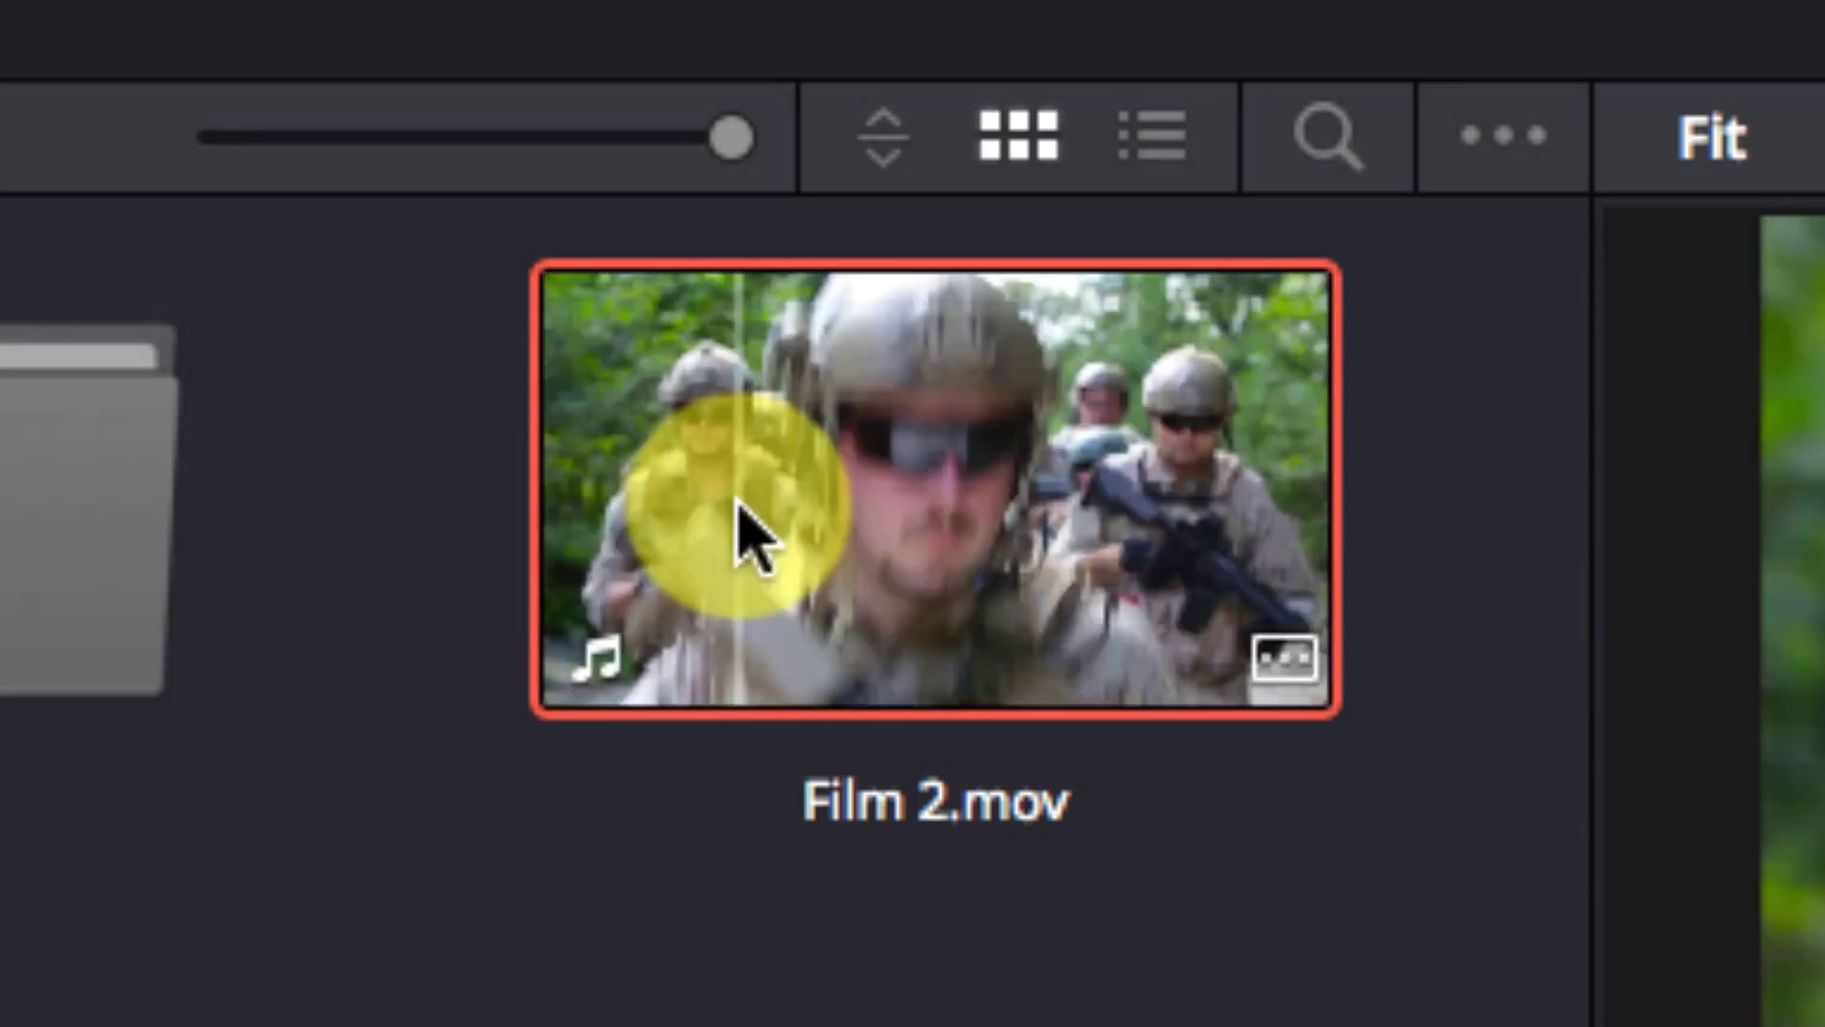
{"action": "right_click", "coordinate": [745, 527]}
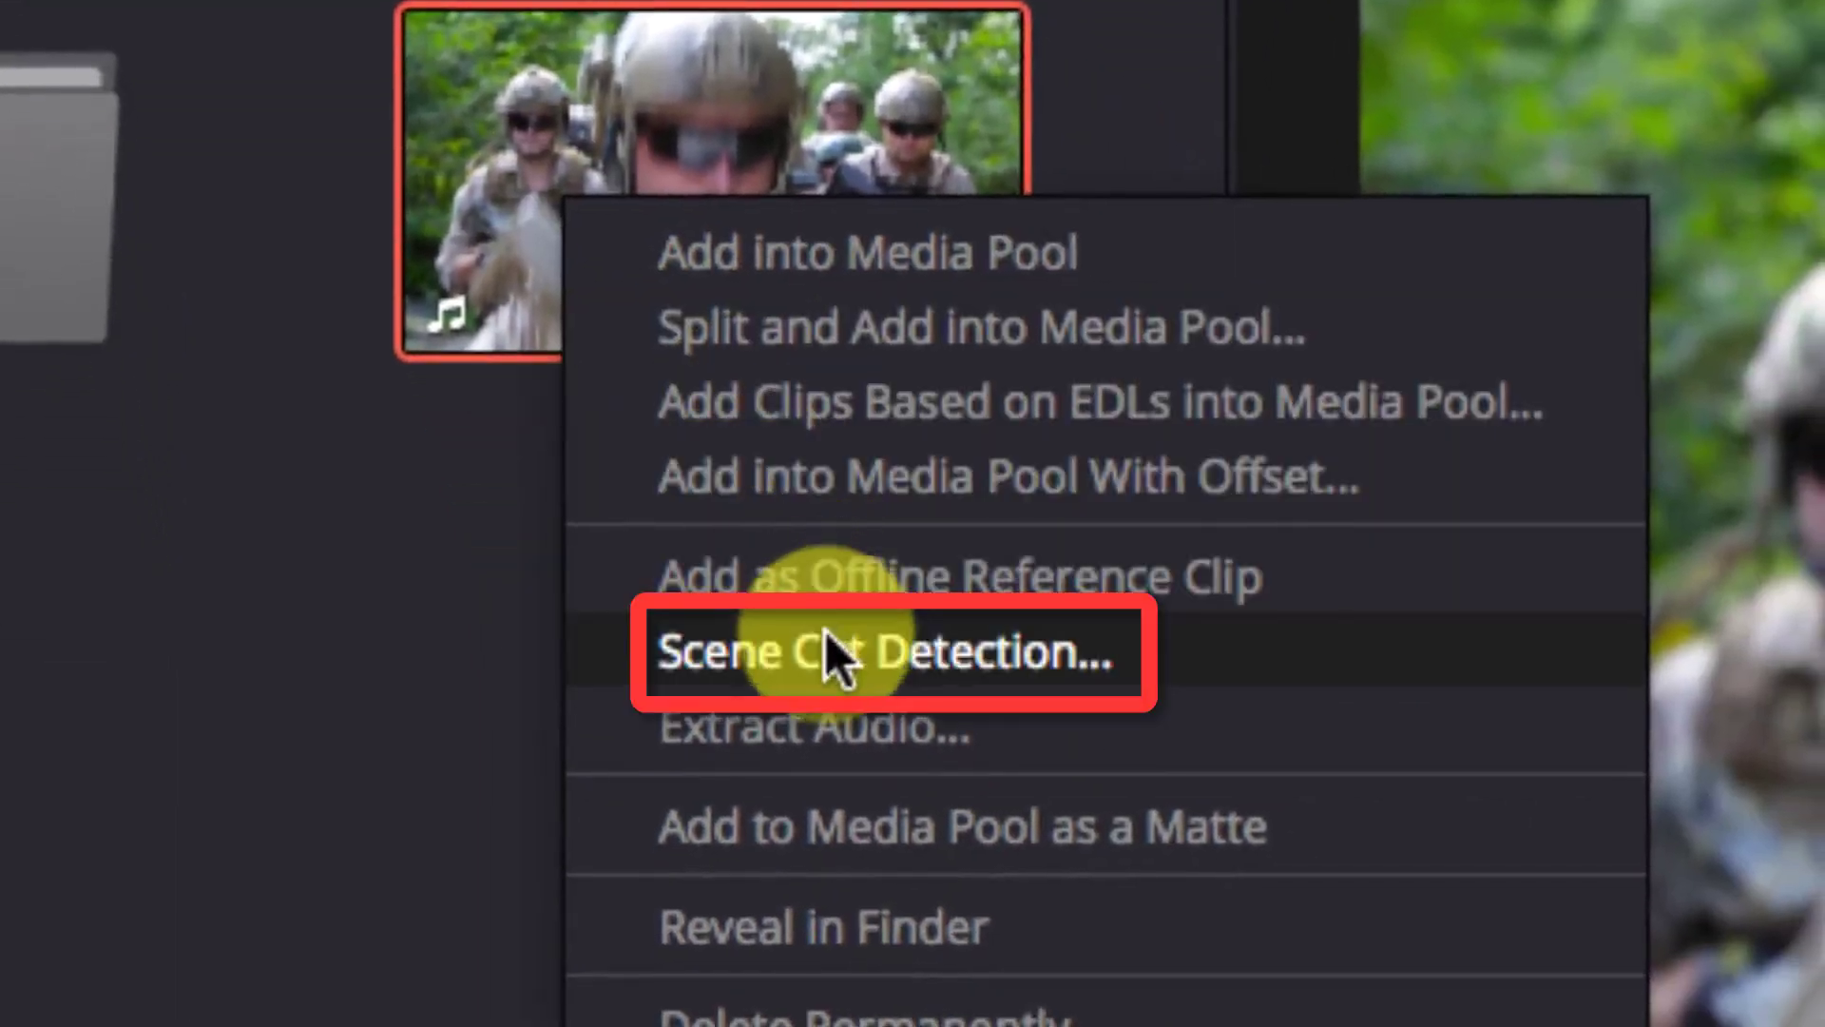
{"action": "left_click", "coordinate": [894, 648]}
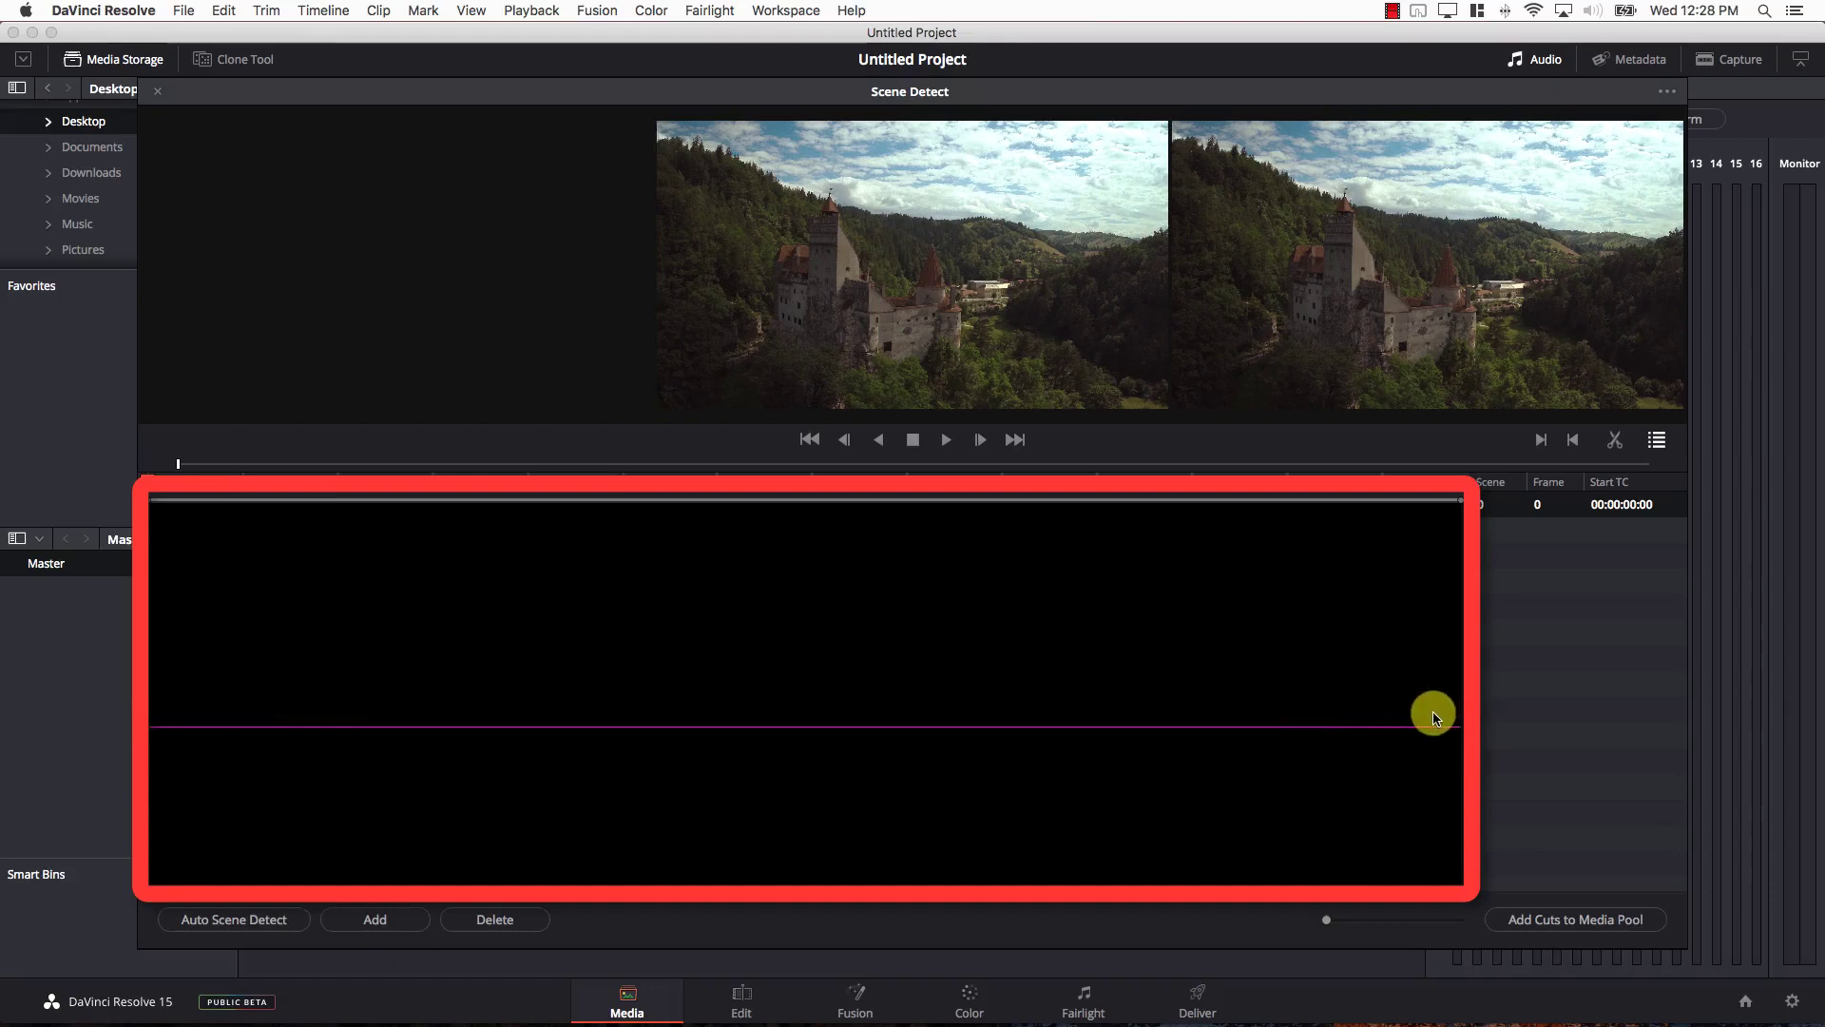
{"action": "left_click", "coordinate": [208, 922]}
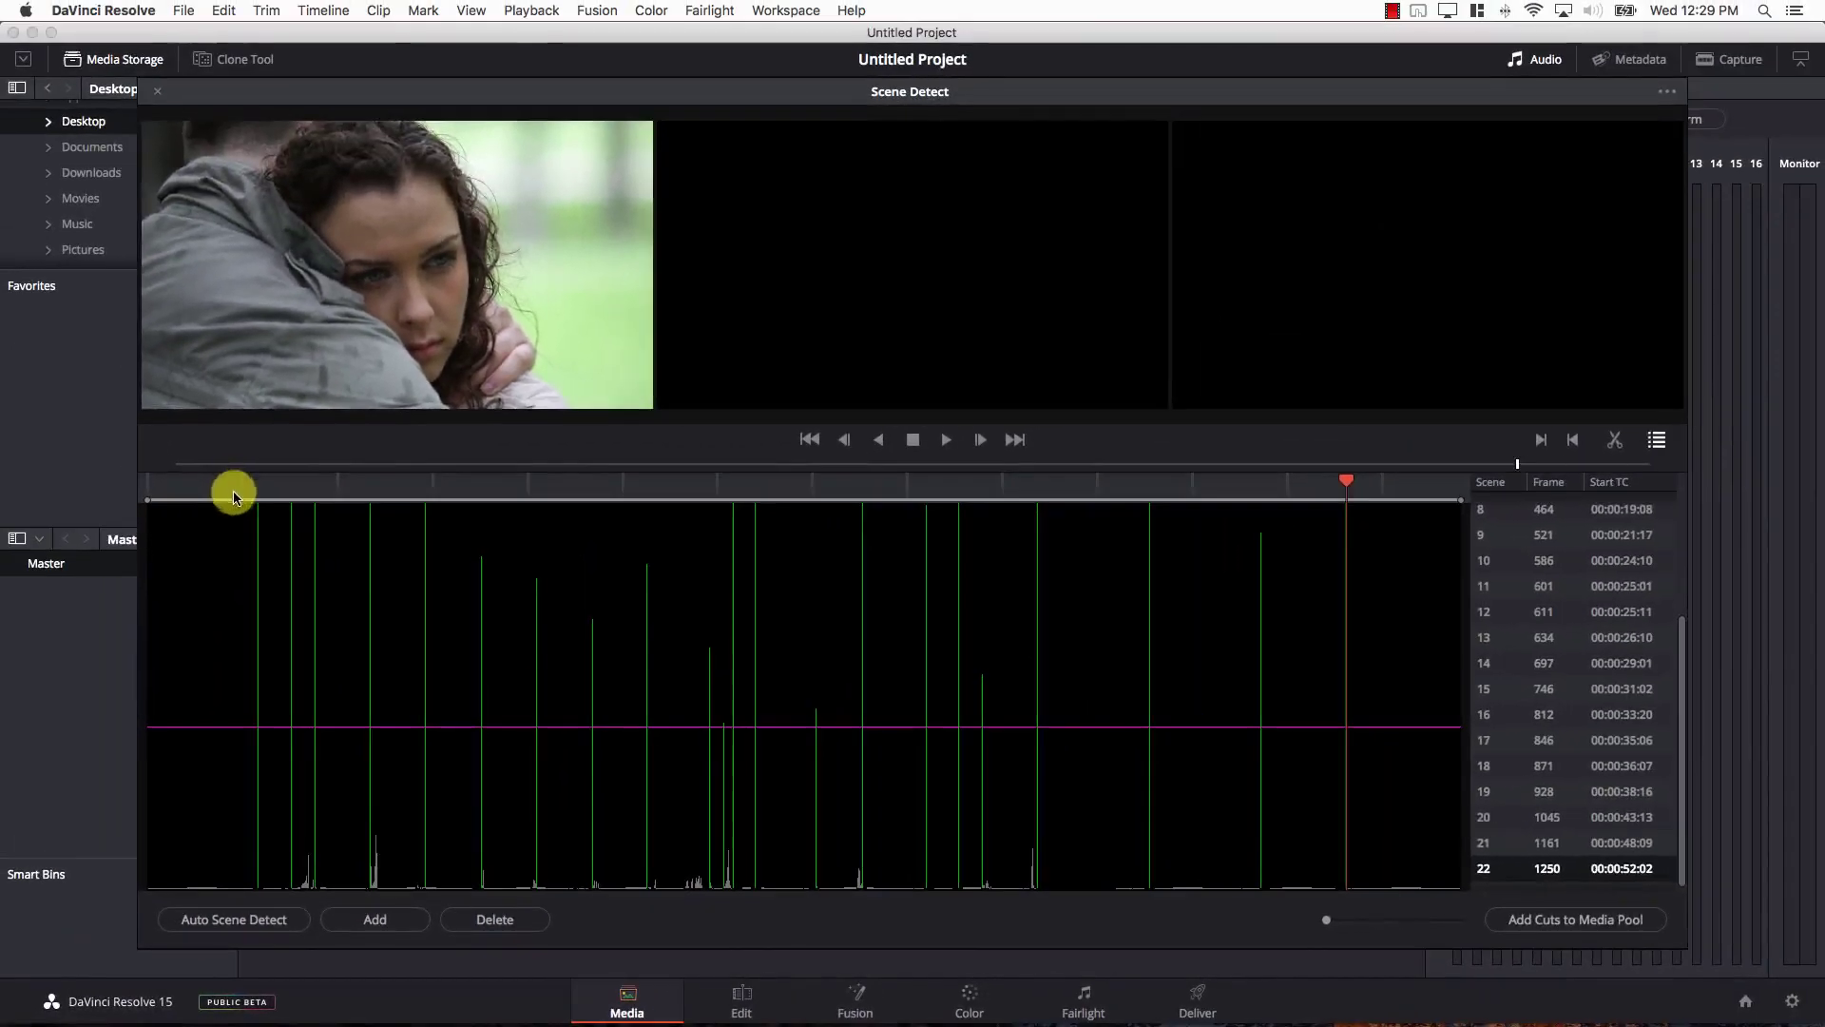
Play the footage from before the first detected cut and stop it after scene 3 begins, to check the cuts
{"action": "left_click", "coordinate": [145, 319]}
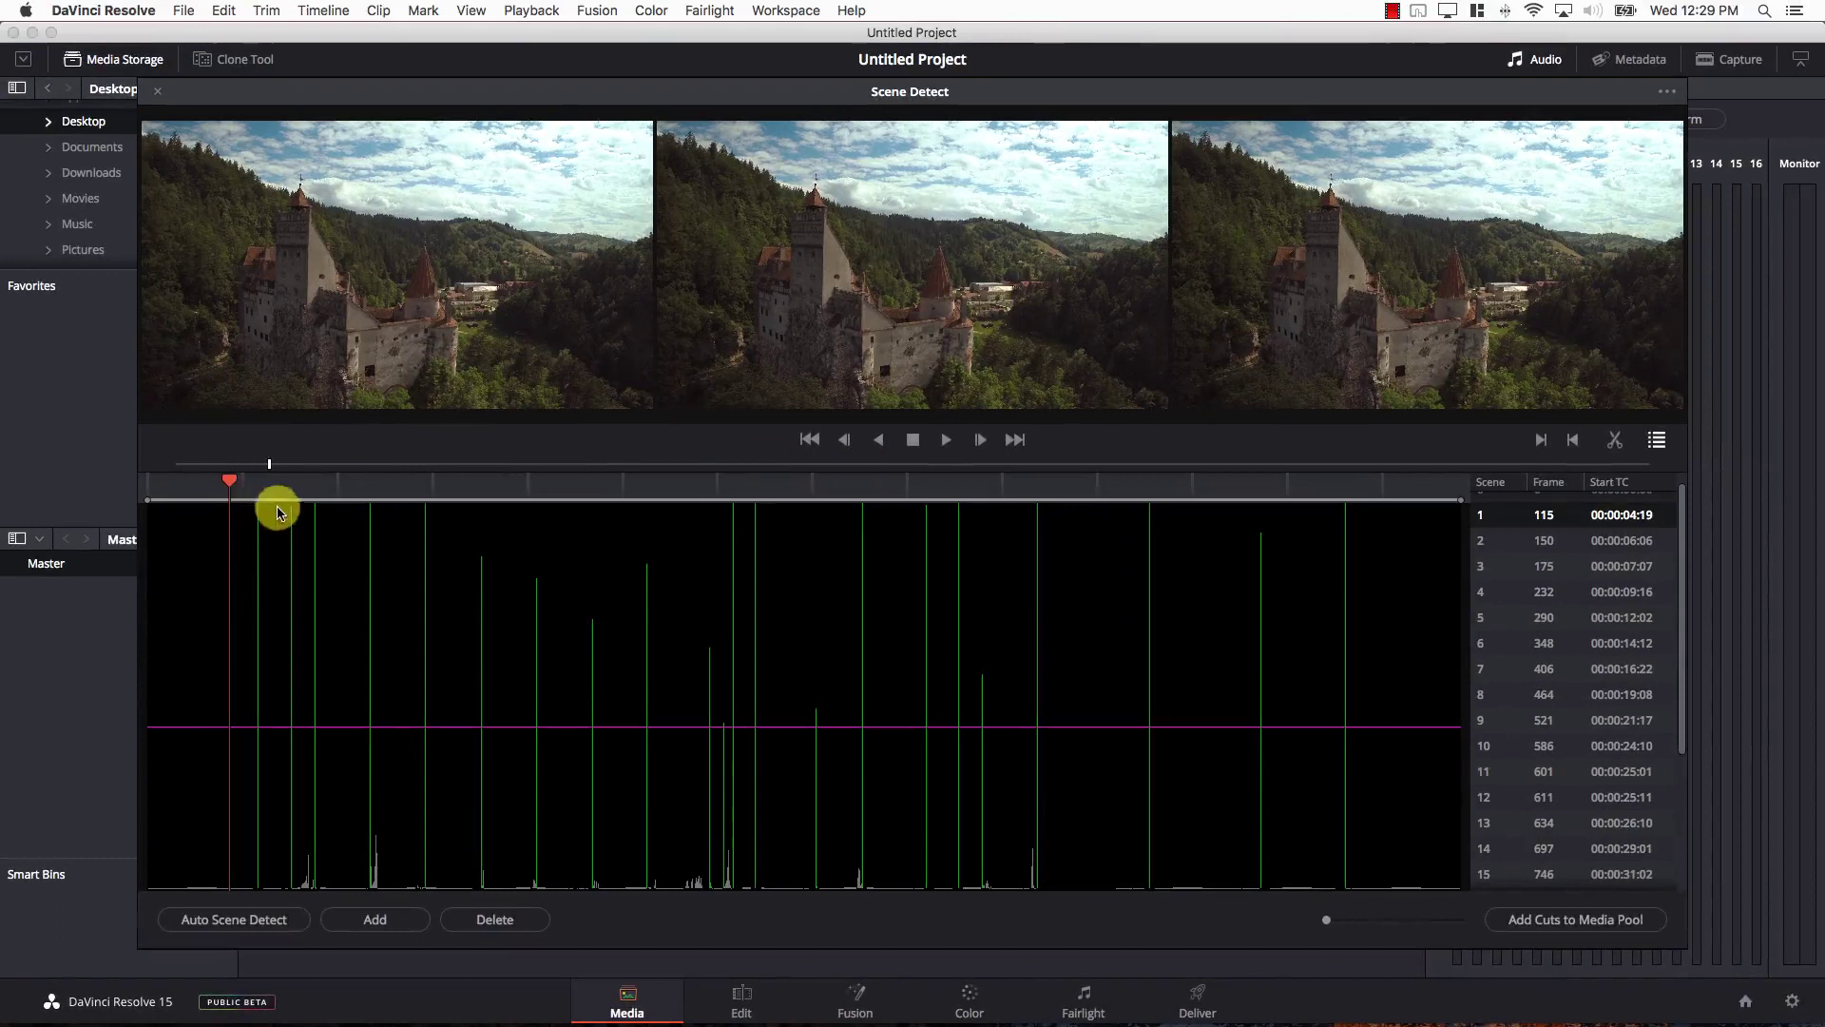
{"action": "left_click", "coordinate": [943, 441]}
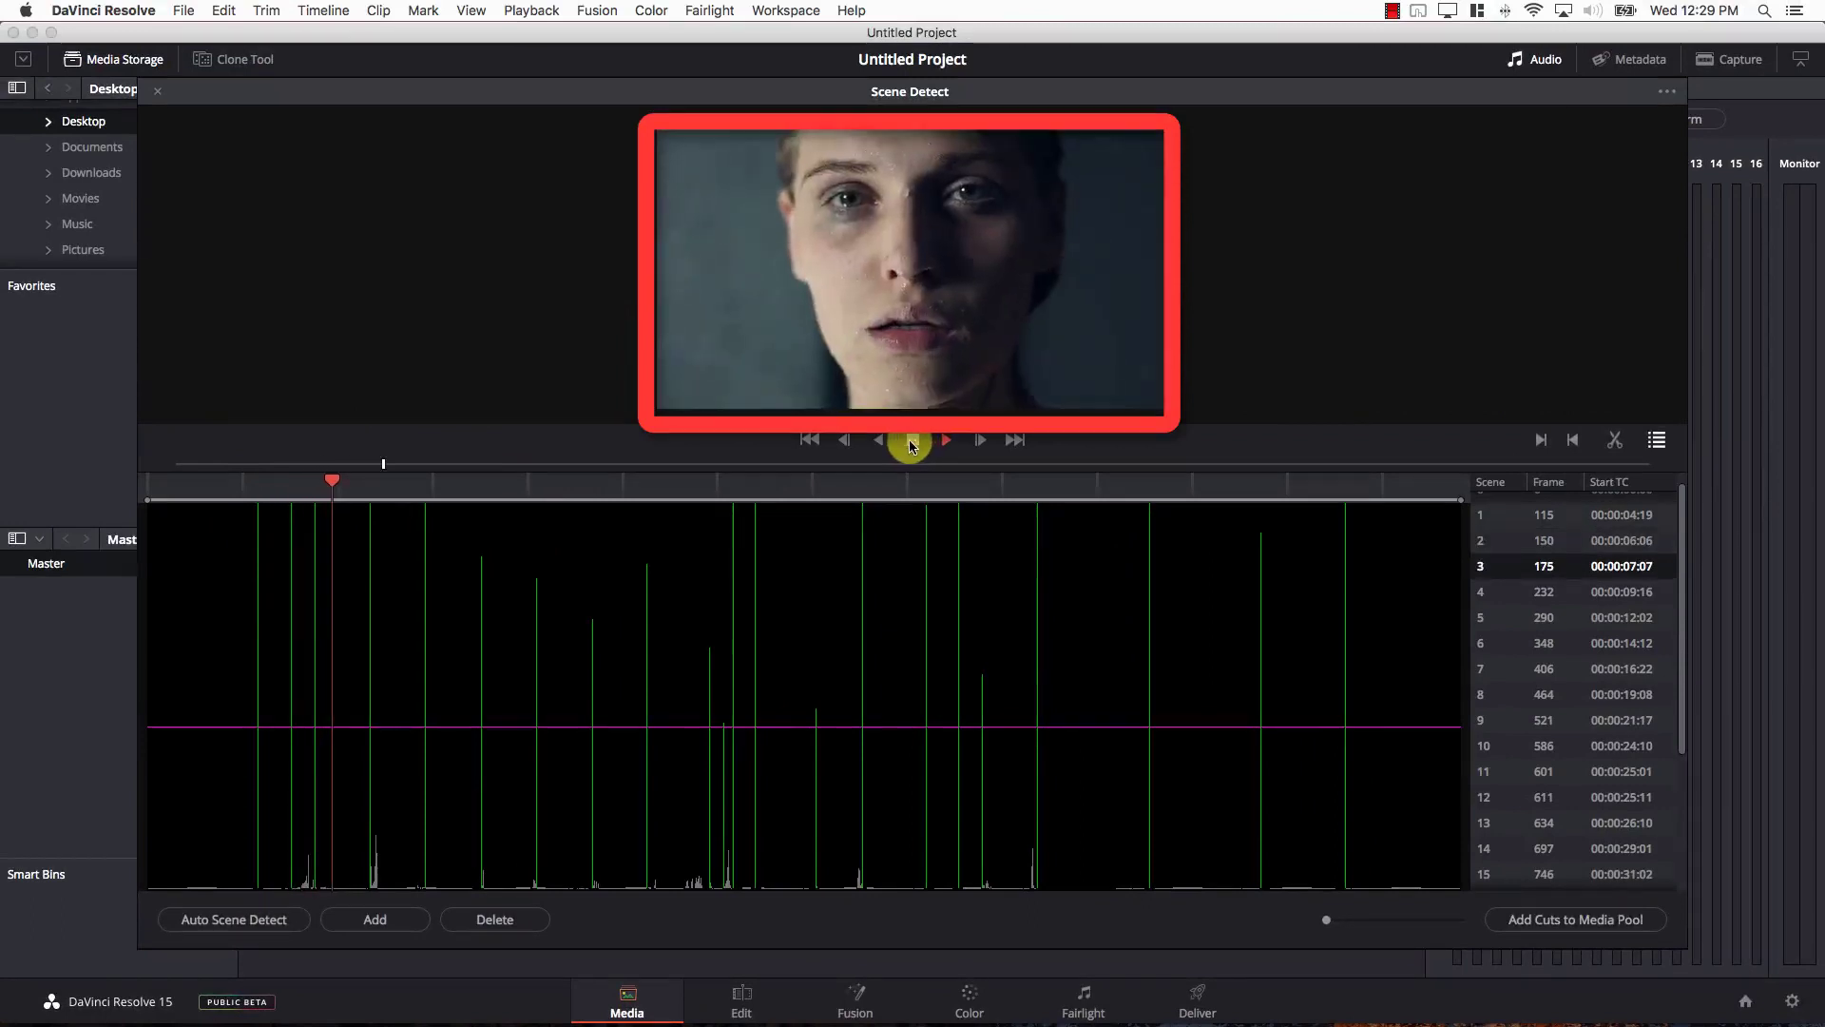
{"action": "left_click", "coordinate": [910, 443]}
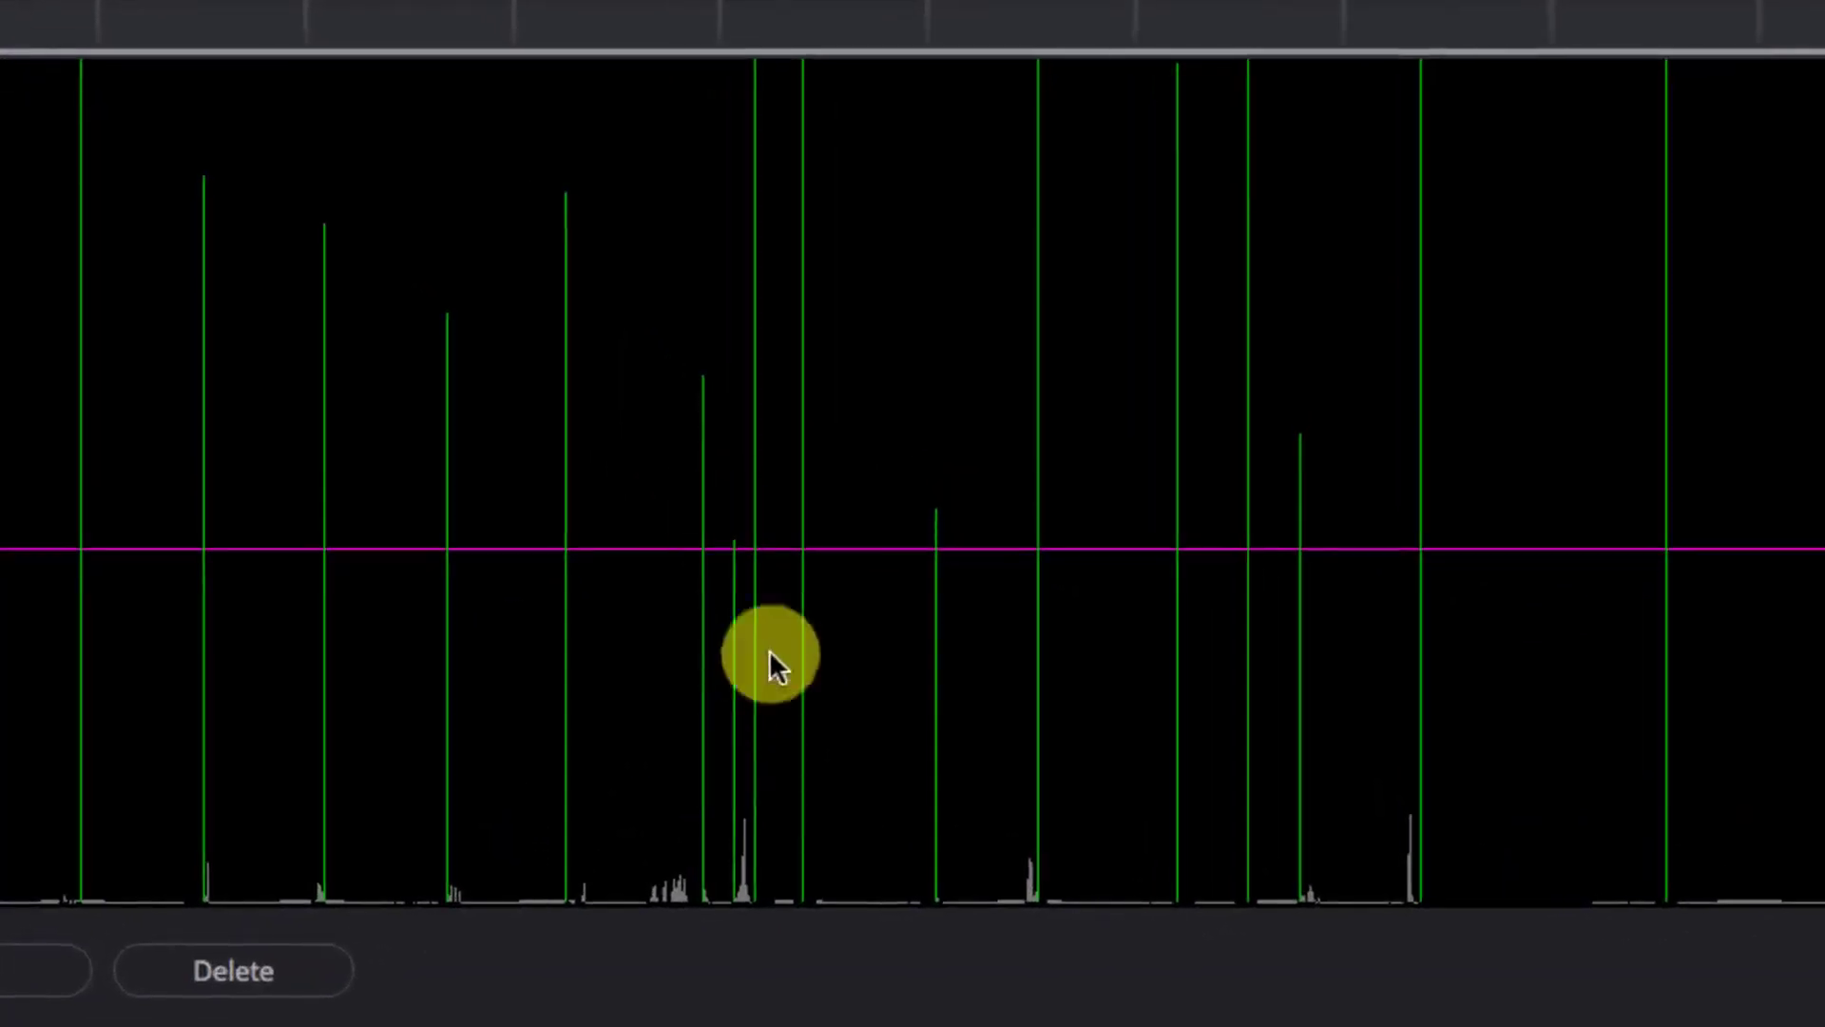
Examine the closely spaced cuts around scenes 11 and 12 by playing the footage there
{"action": "left_click", "coordinate": [798, 130]}
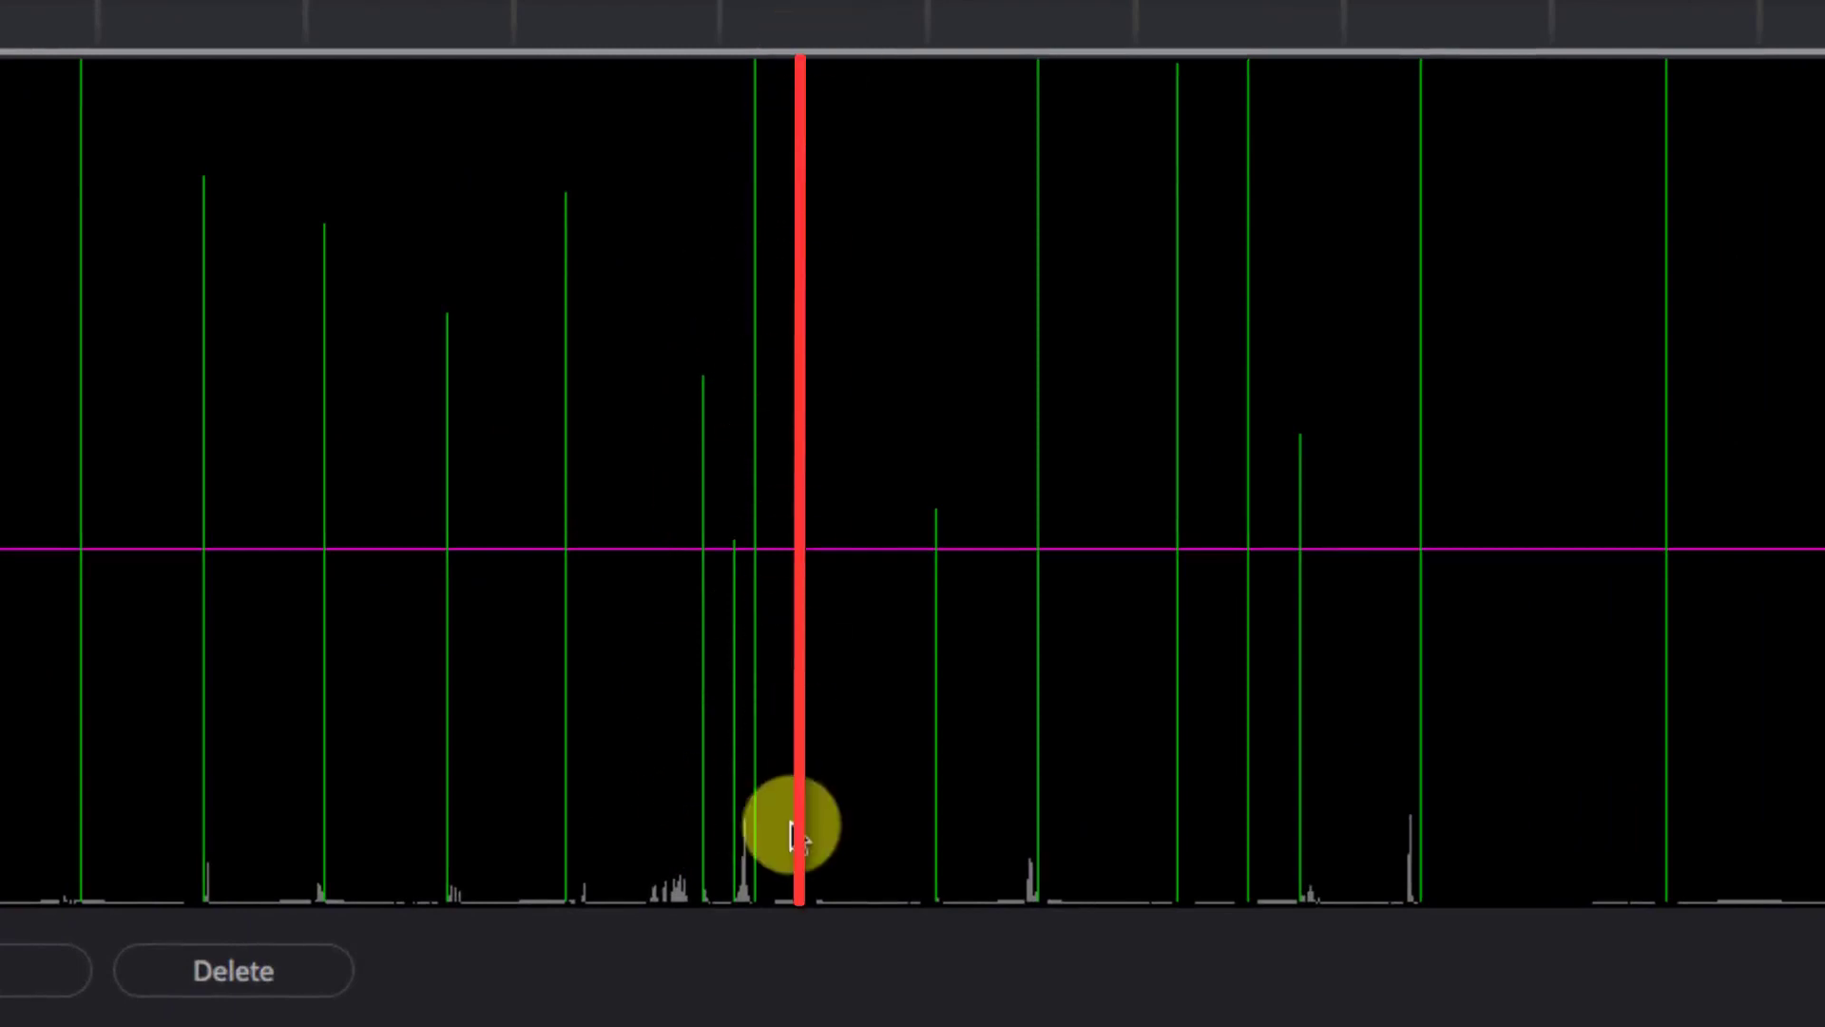
{"action": "left_click", "coordinate": [735, 827]}
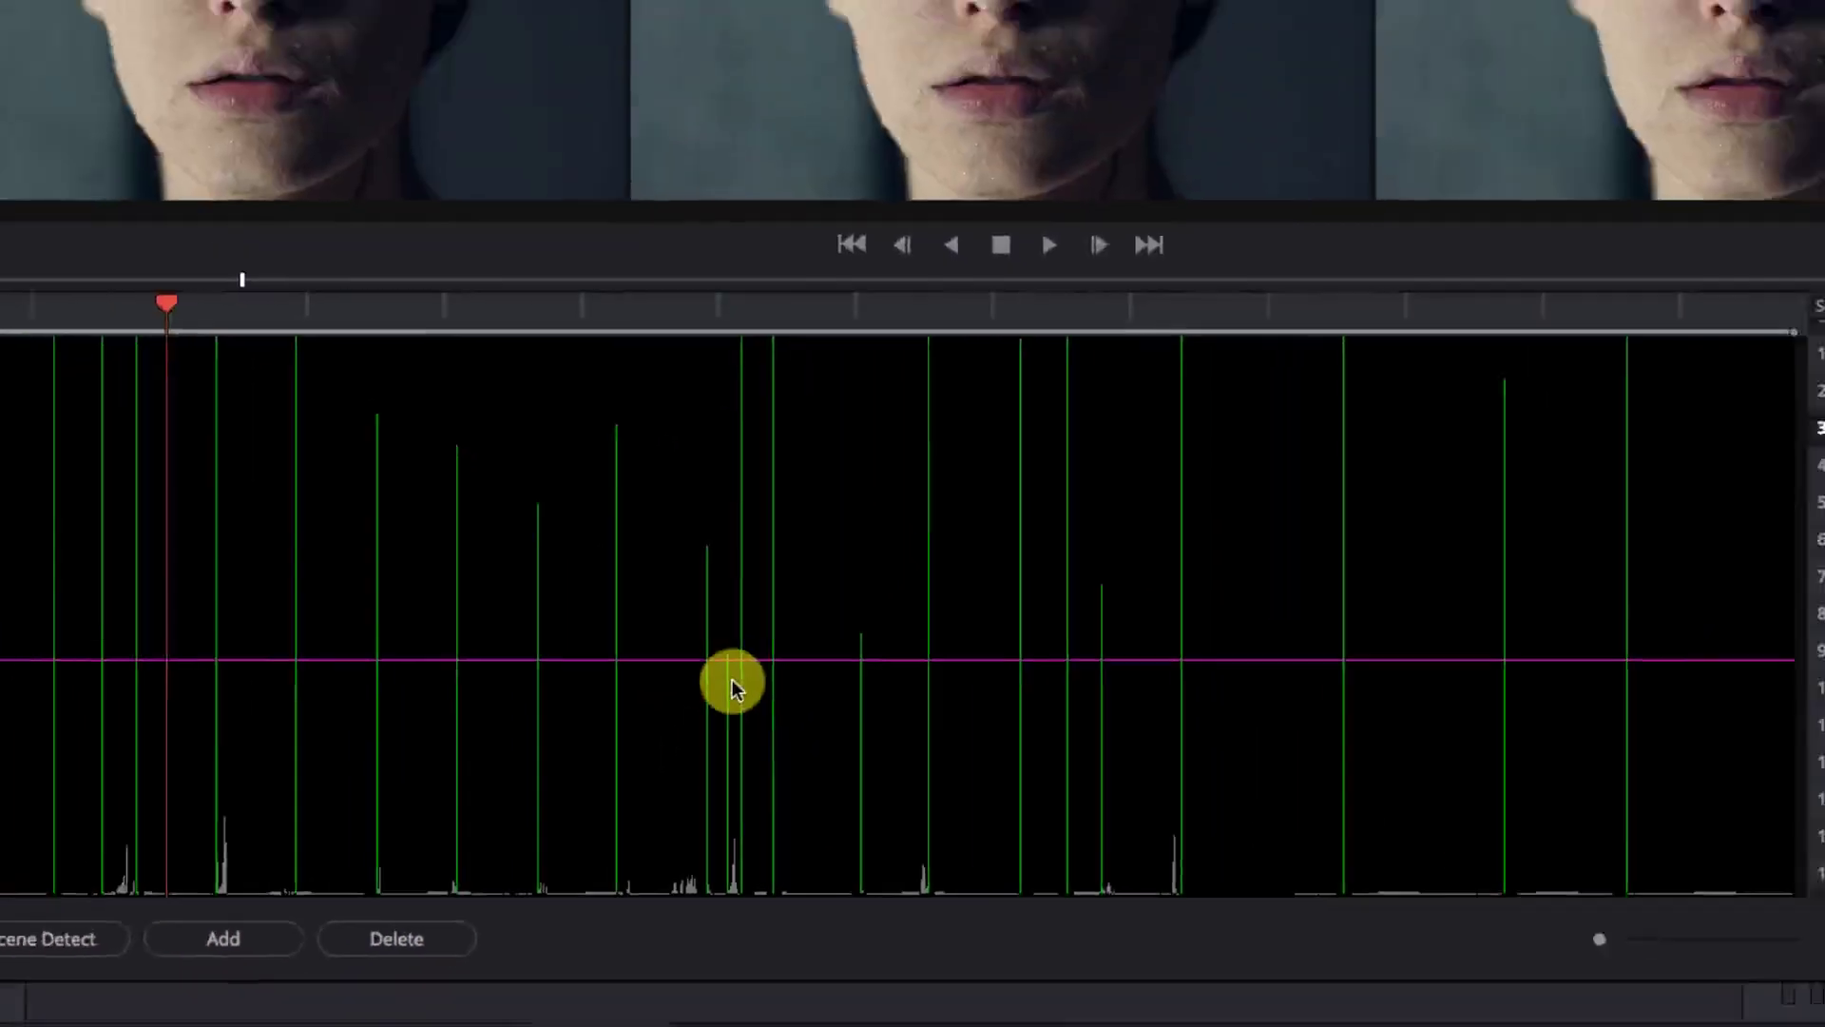
{"action": "left_click", "coordinate": [722, 325]}
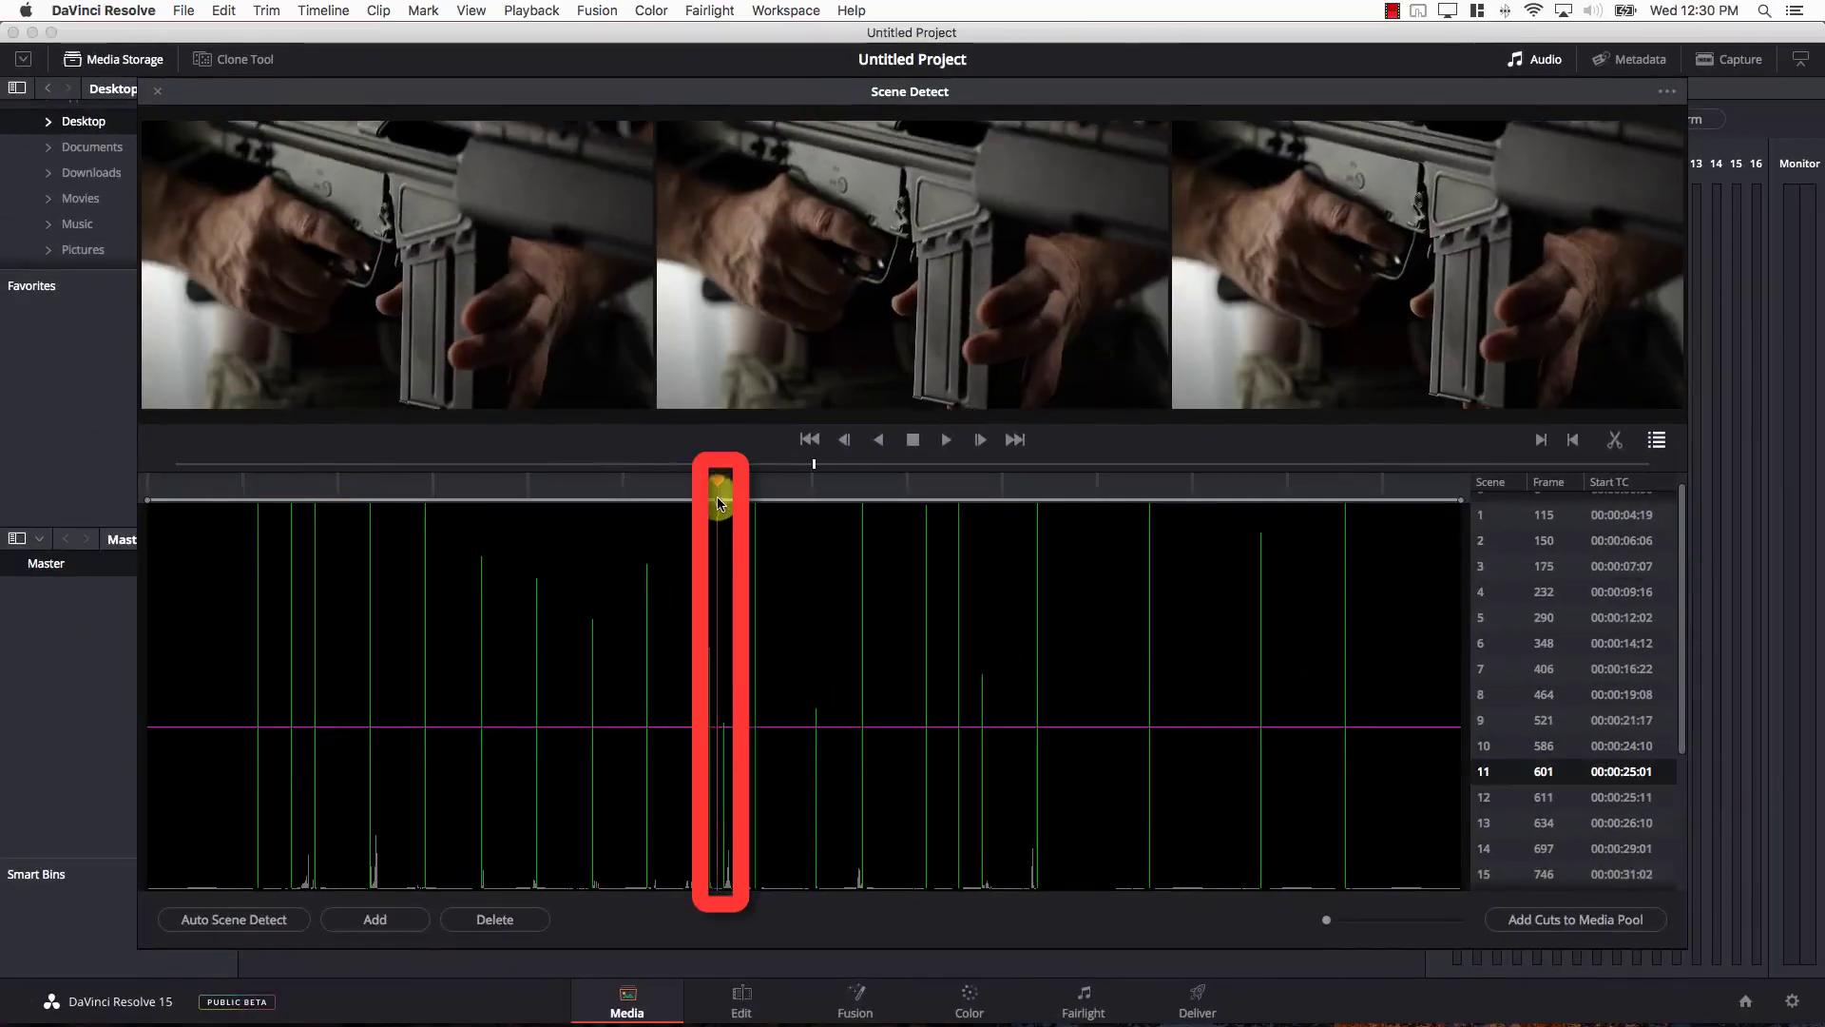
{"action": "left_click", "coordinate": [945, 439]}
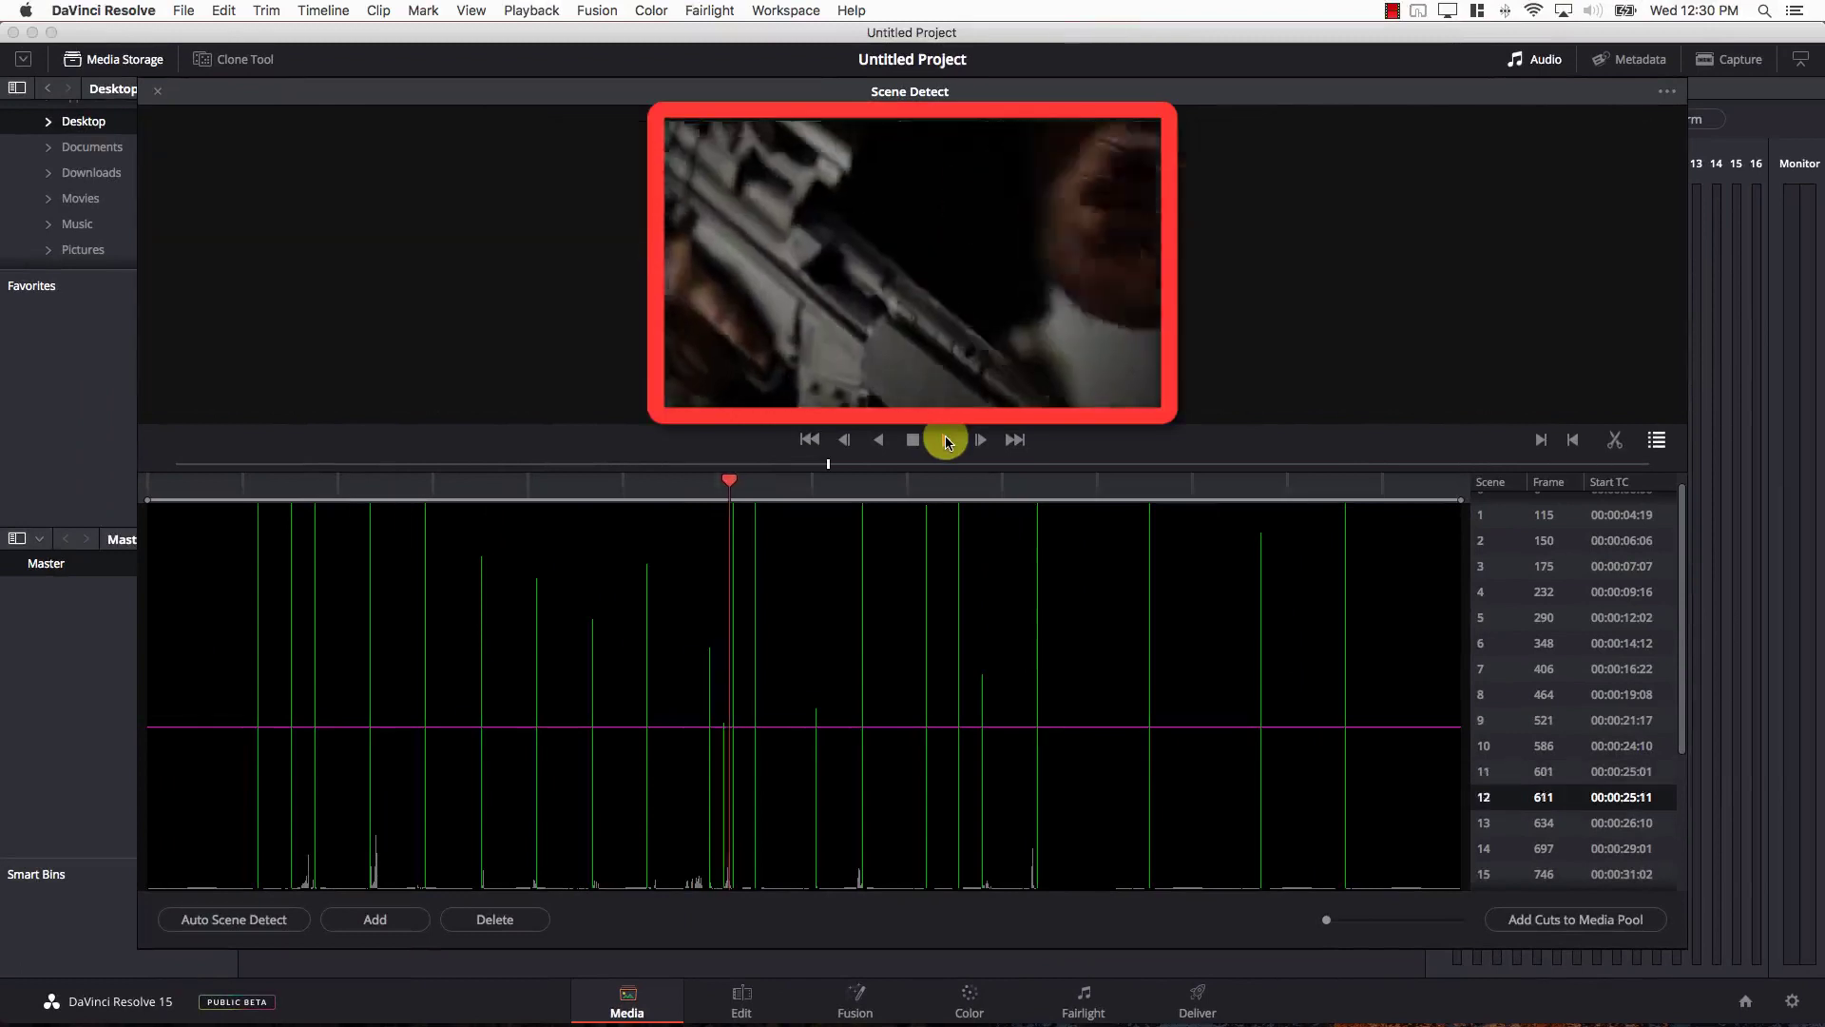
{"action": "left_click", "coordinate": [694, 734]}
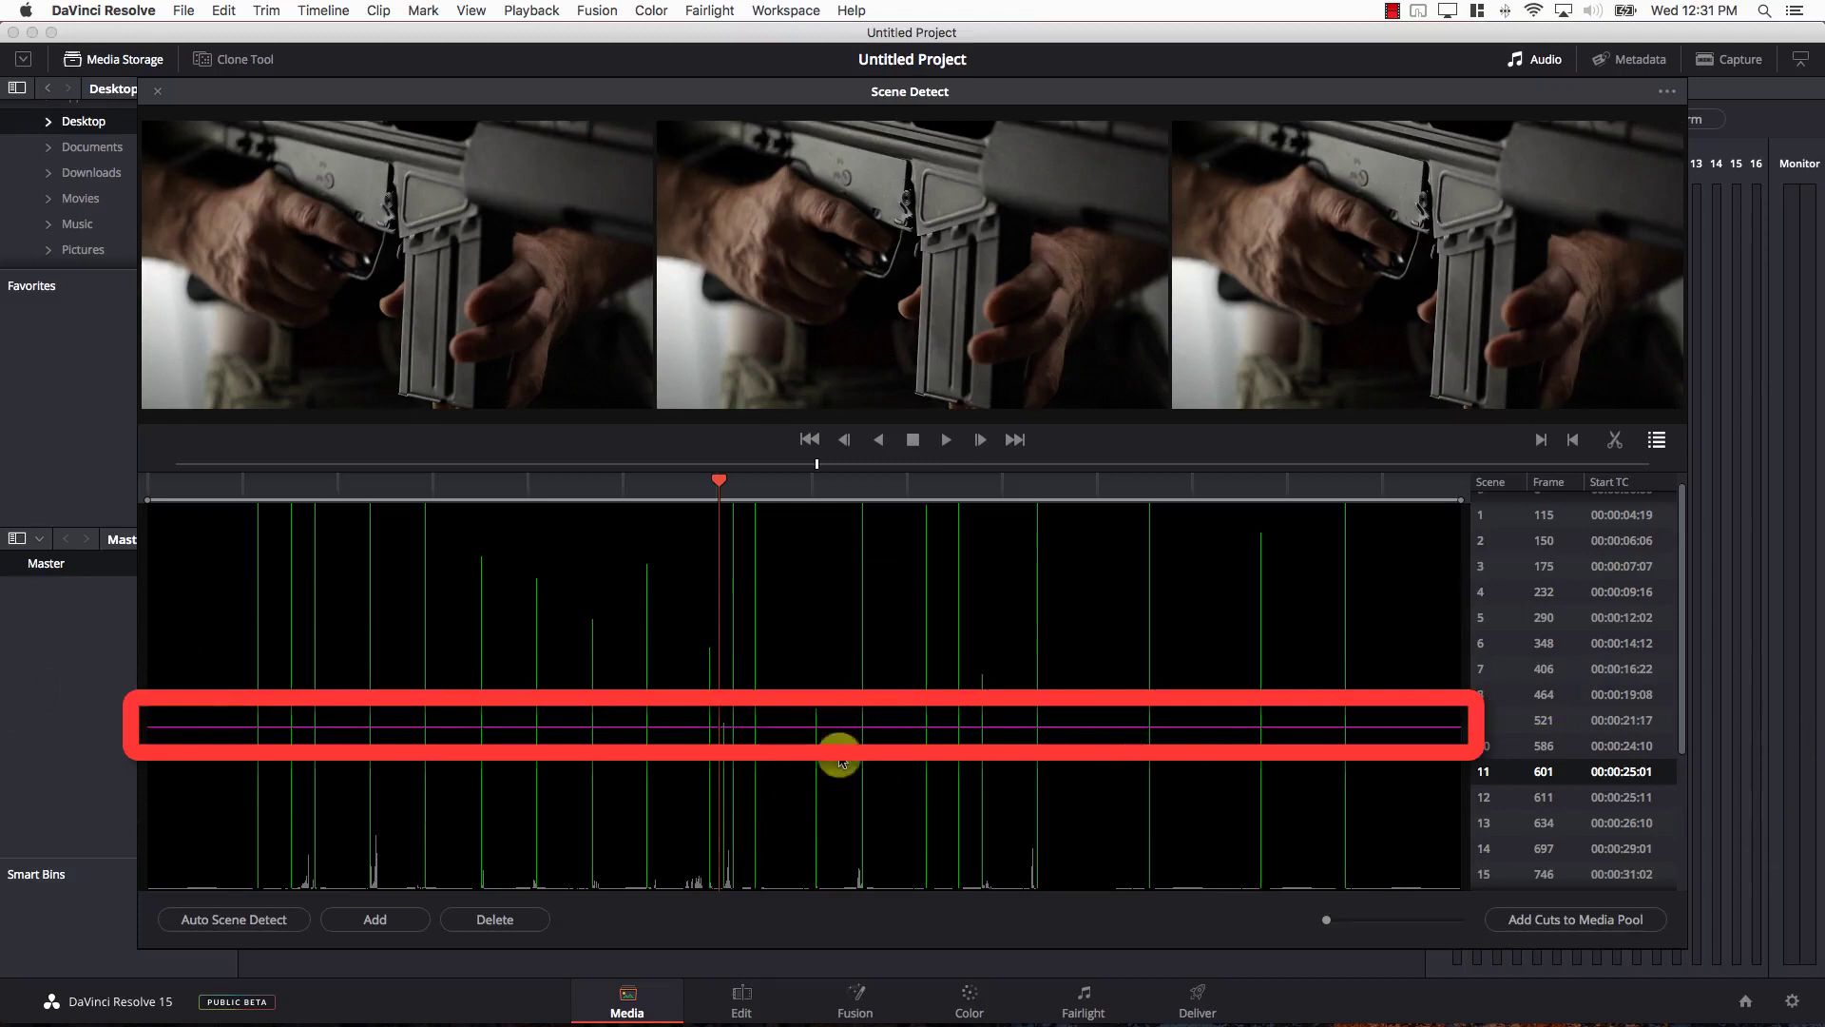
Try raising the detection threshold above the weak cut beside scene 11, and lower it back below that cut
{"action": "left_click_drag", "start_coordinate": [838, 727], "coordinate": [845, 738]}
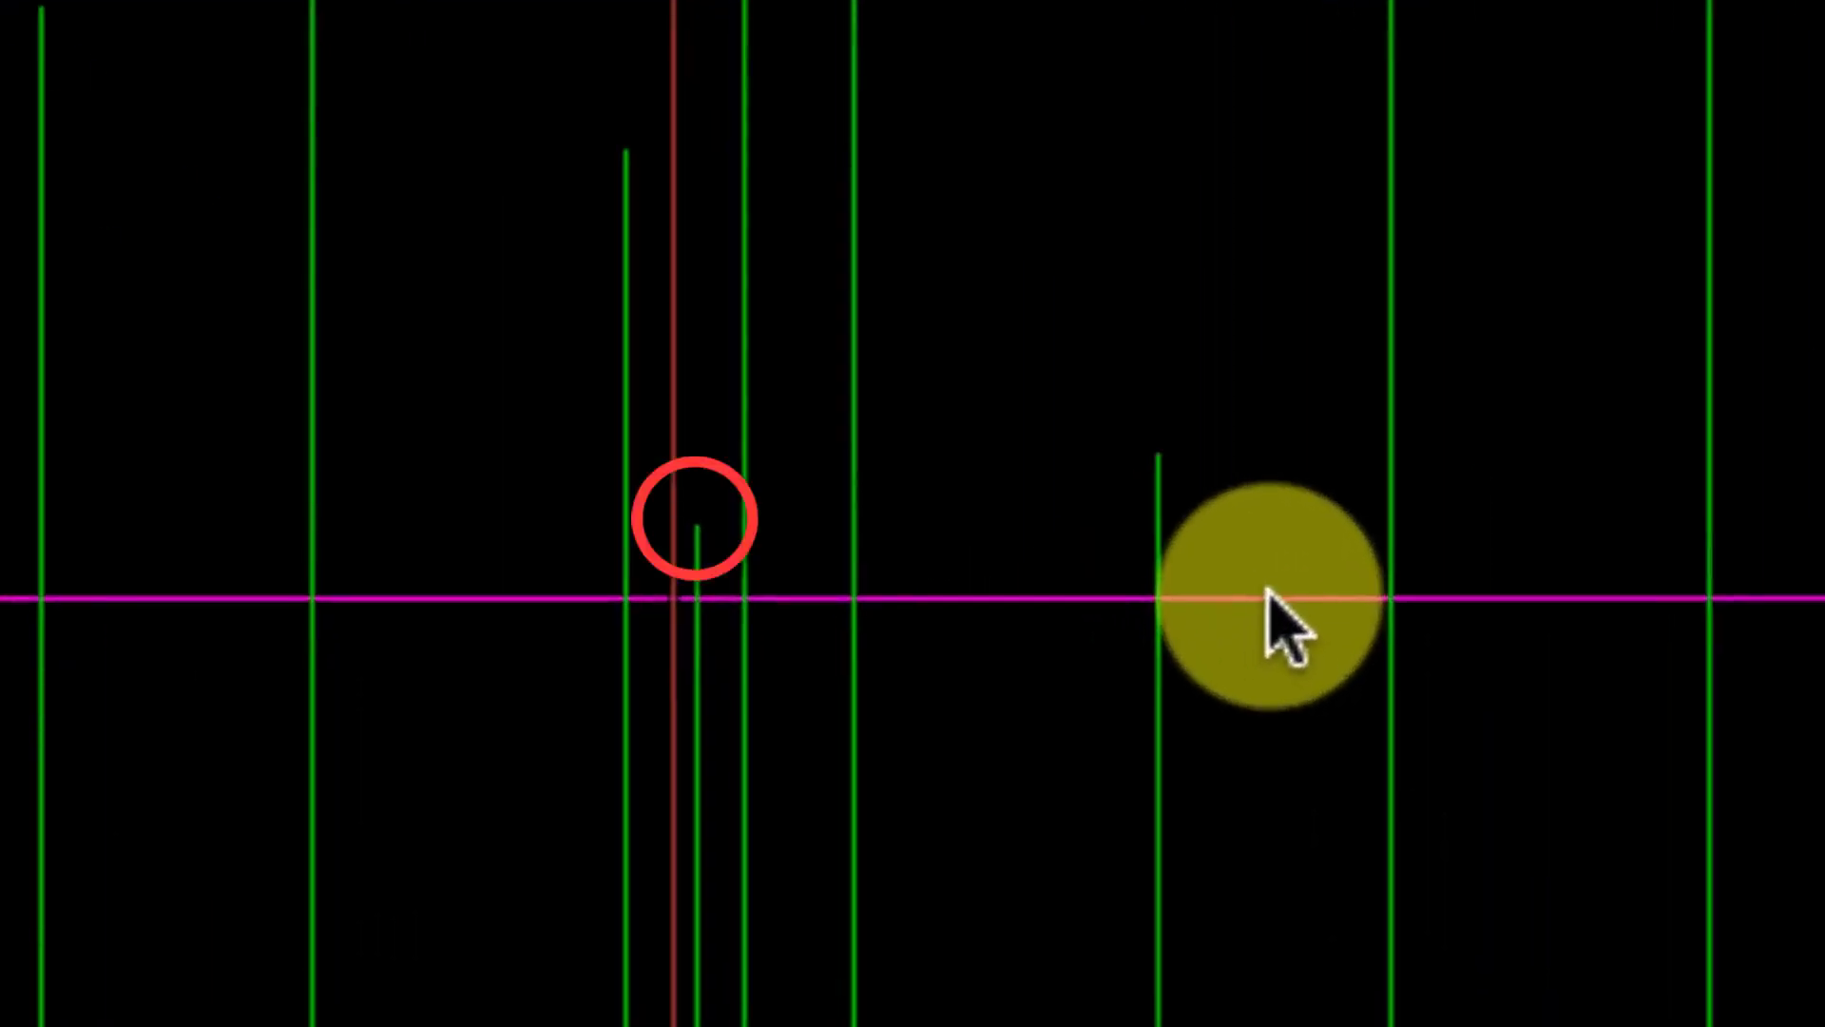
{"action": "left_click_drag", "start_coordinate": [1267, 589], "coordinate": [1266, 487]}
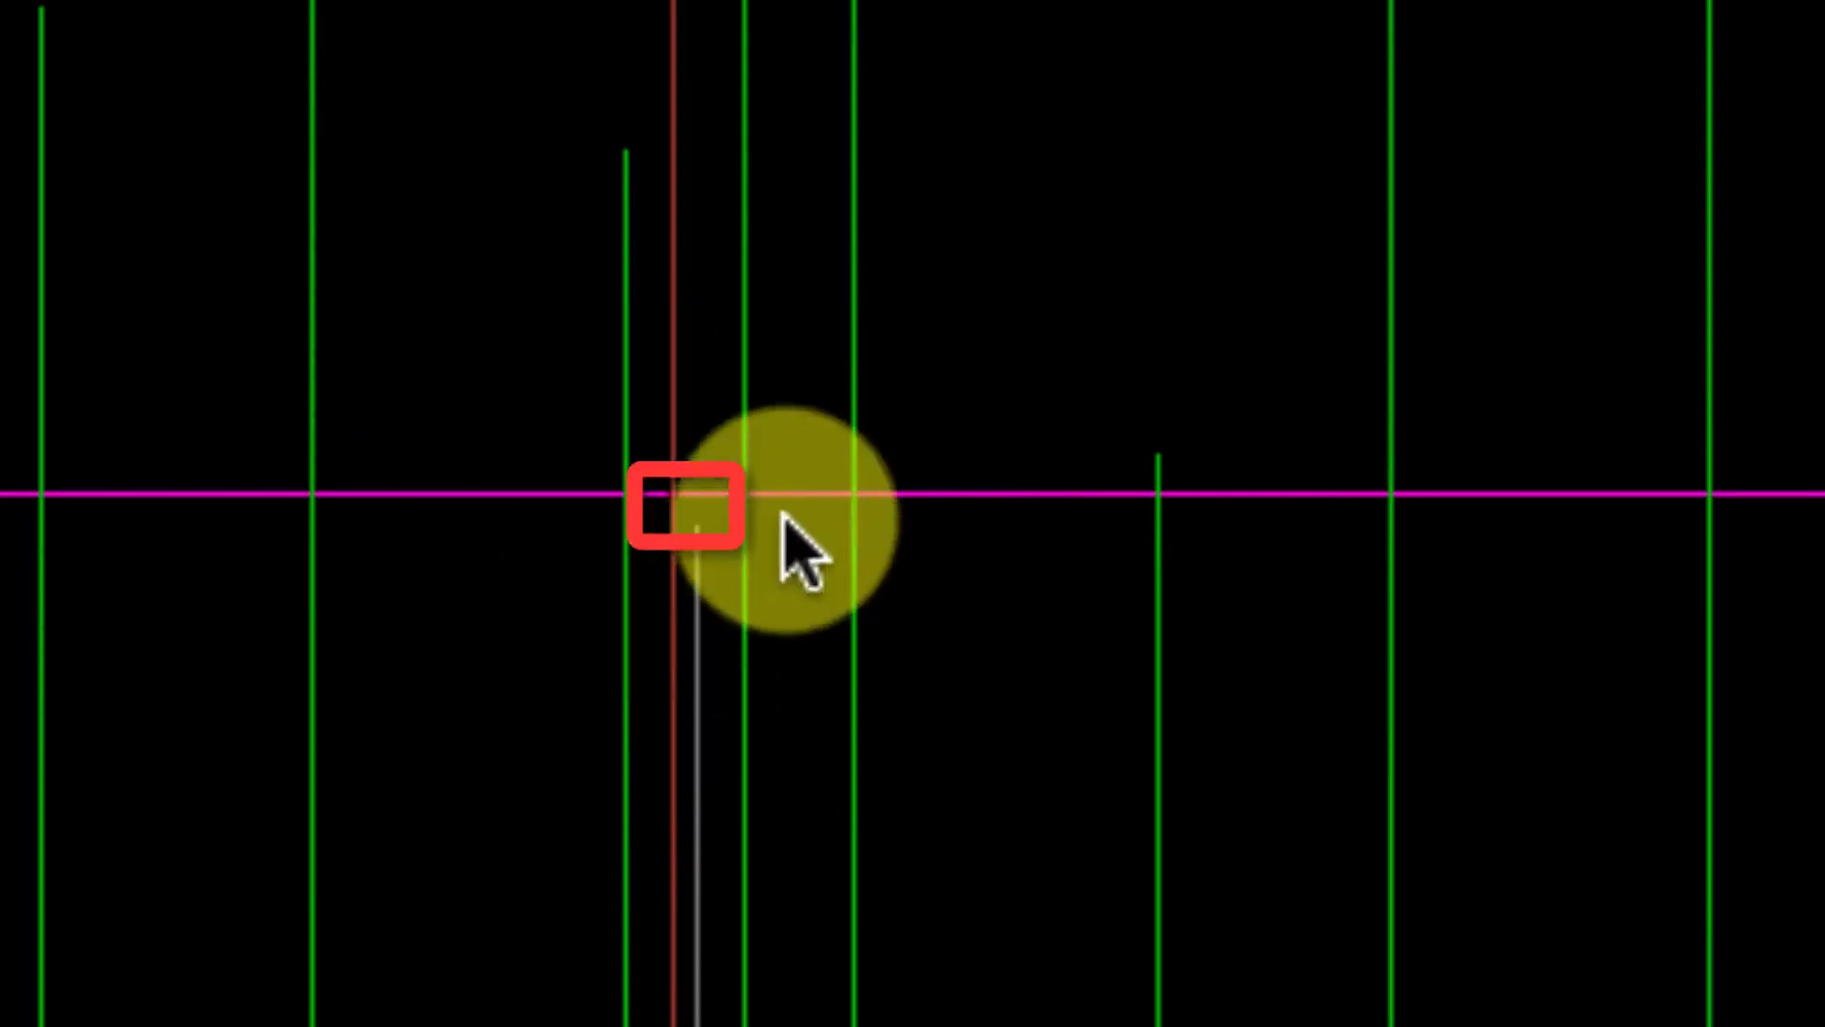
{"action": "left_click_drag", "start_coordinate": [944, 493], "coordinate": [939, 566]}
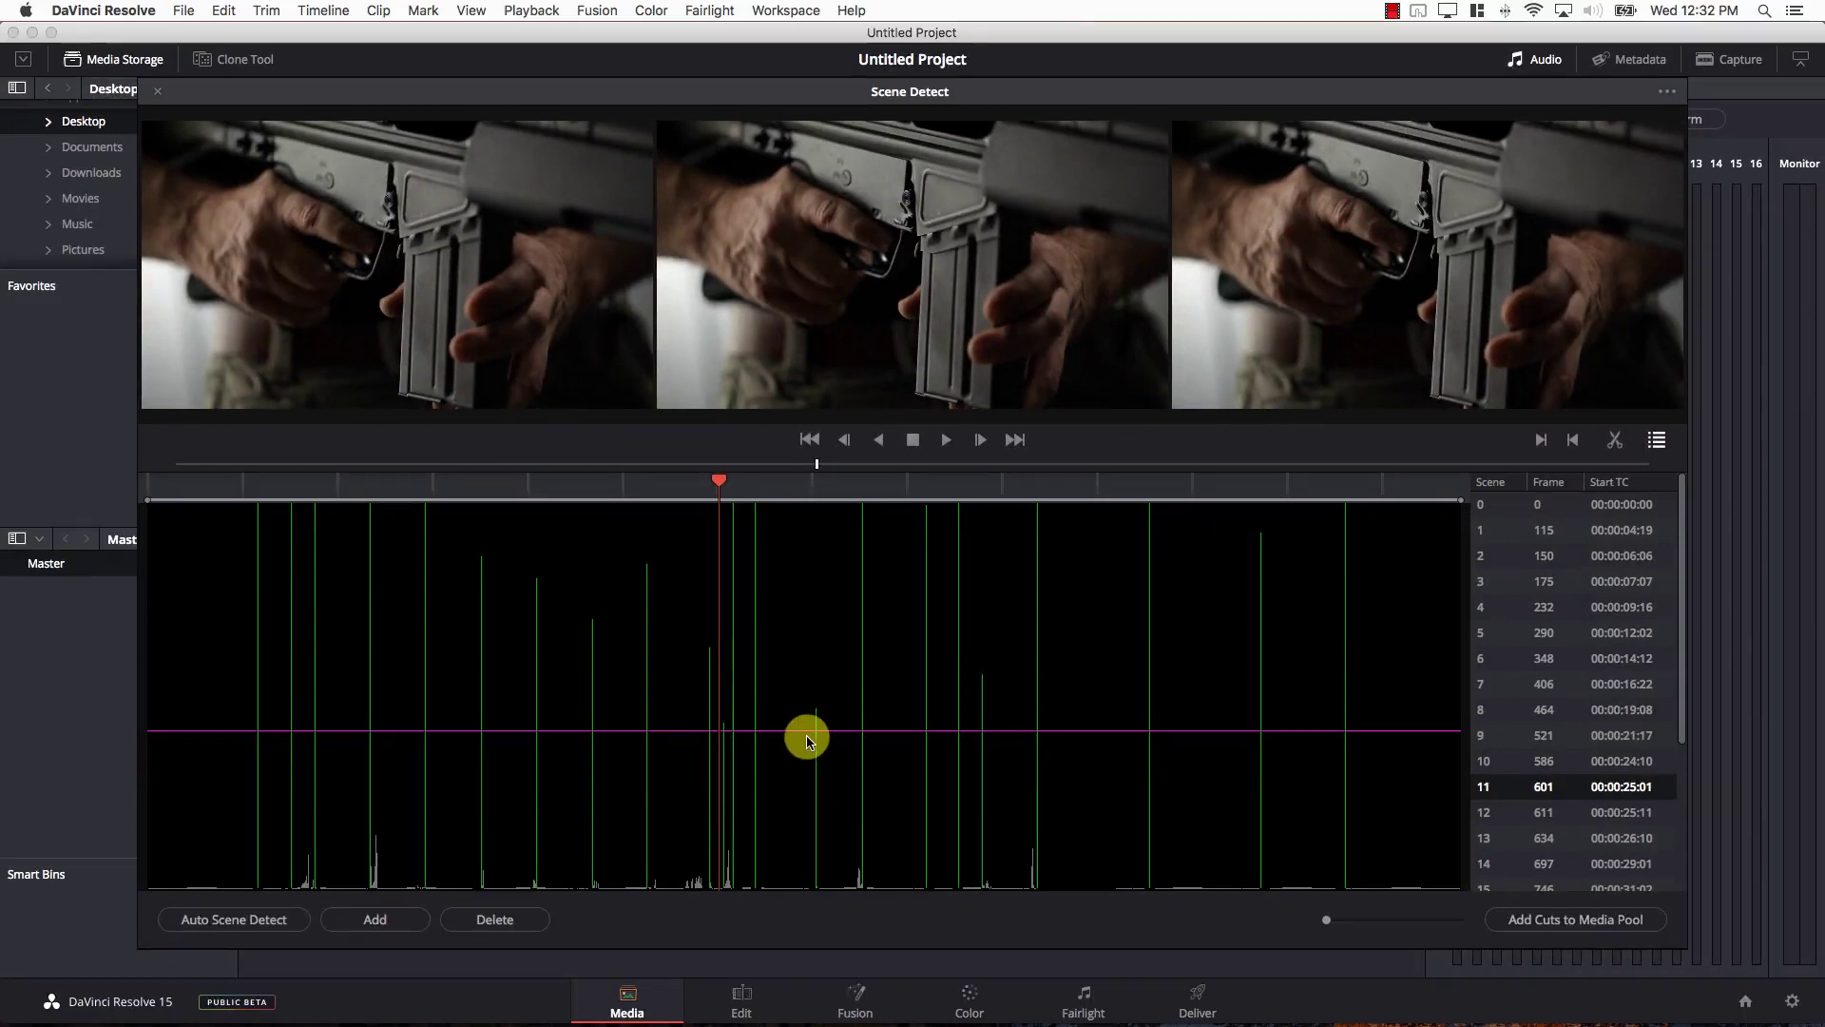
Add the detected cuts to the media pool, changing the timeline frame rate to match the clips, and close Scene Detect
{"action": "left_click", "coordinate": [1580, 919]}
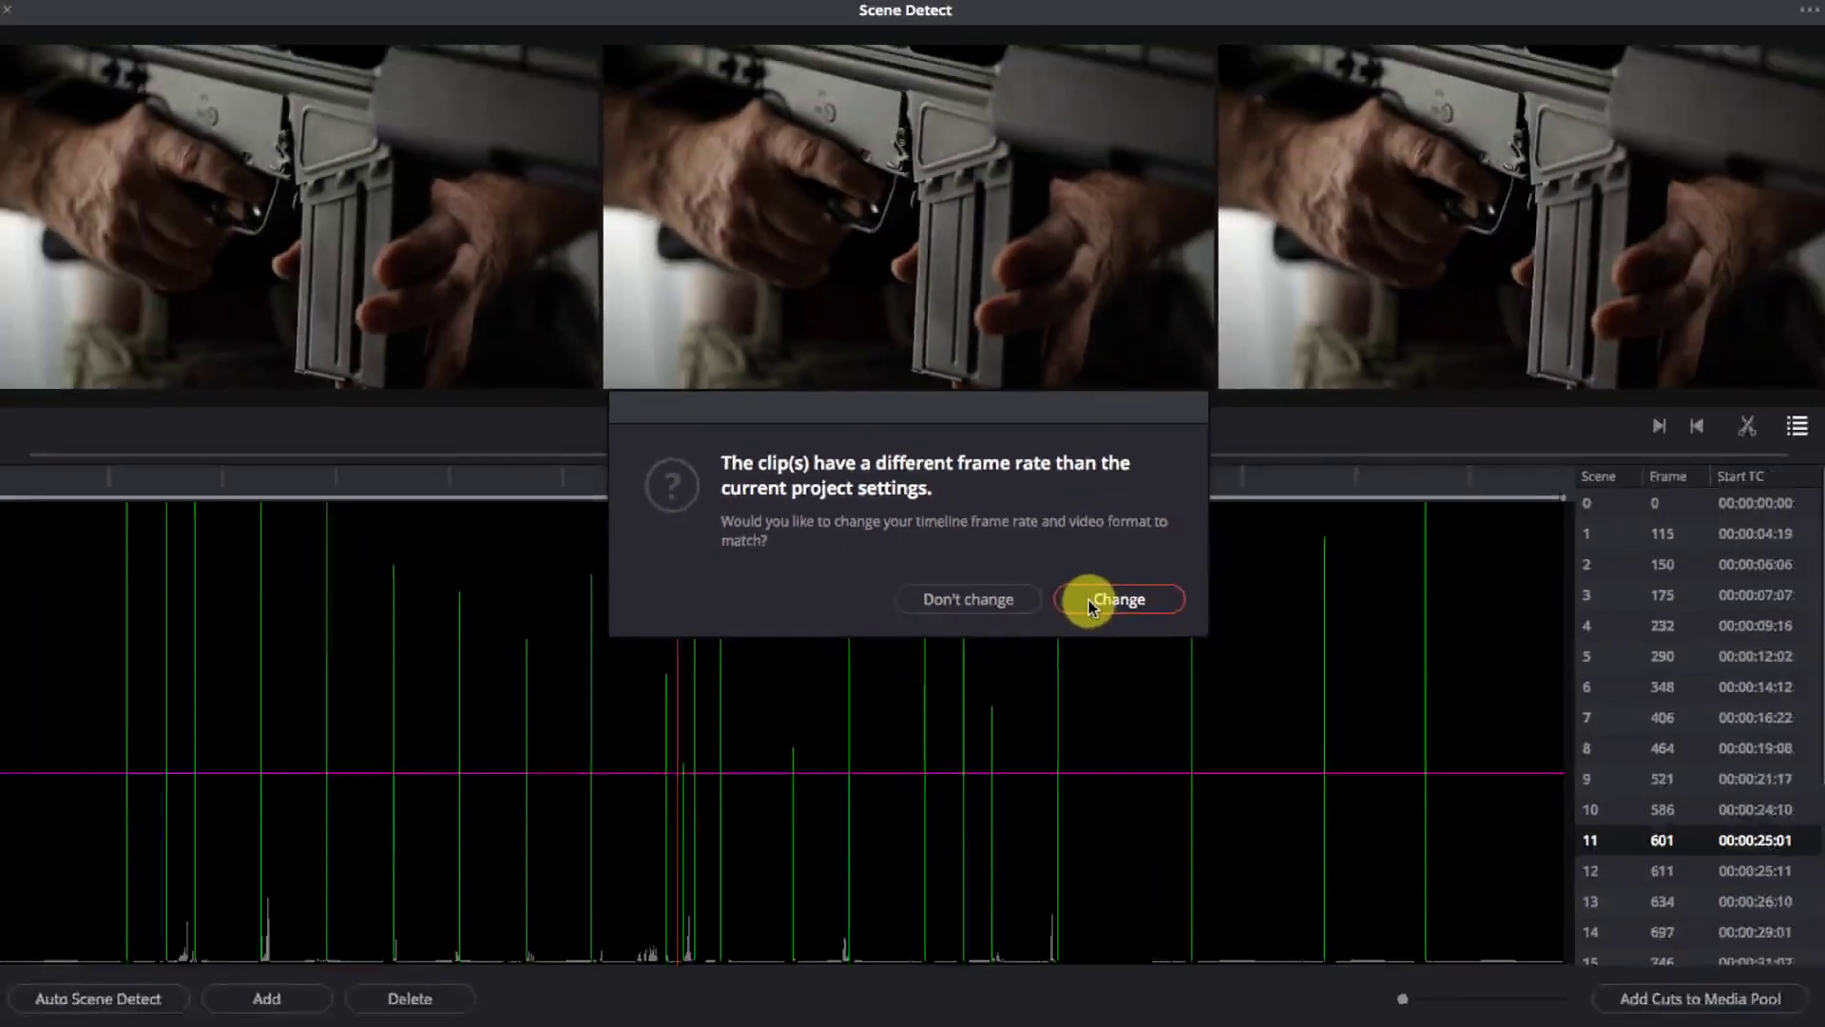
{"action": "left_click", "coordinate": [1292, 718]}
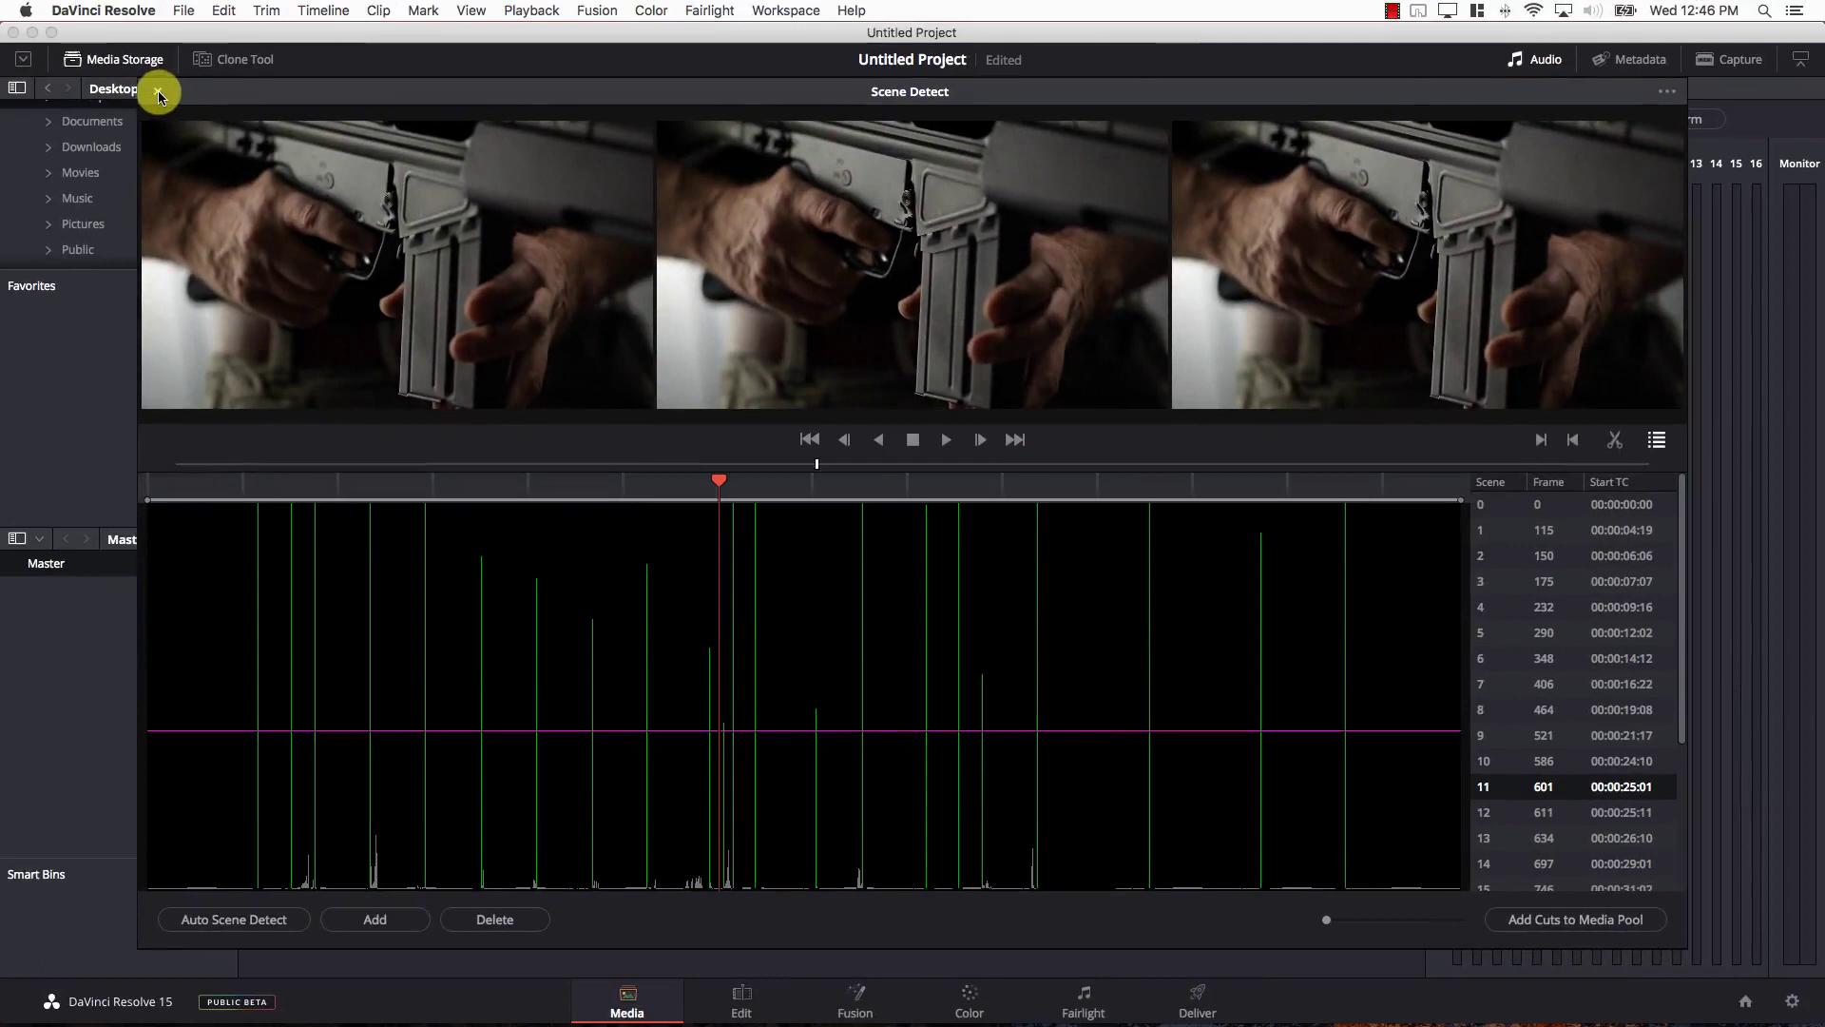
{"action": "left_click", "coordinate": [157, 92]}
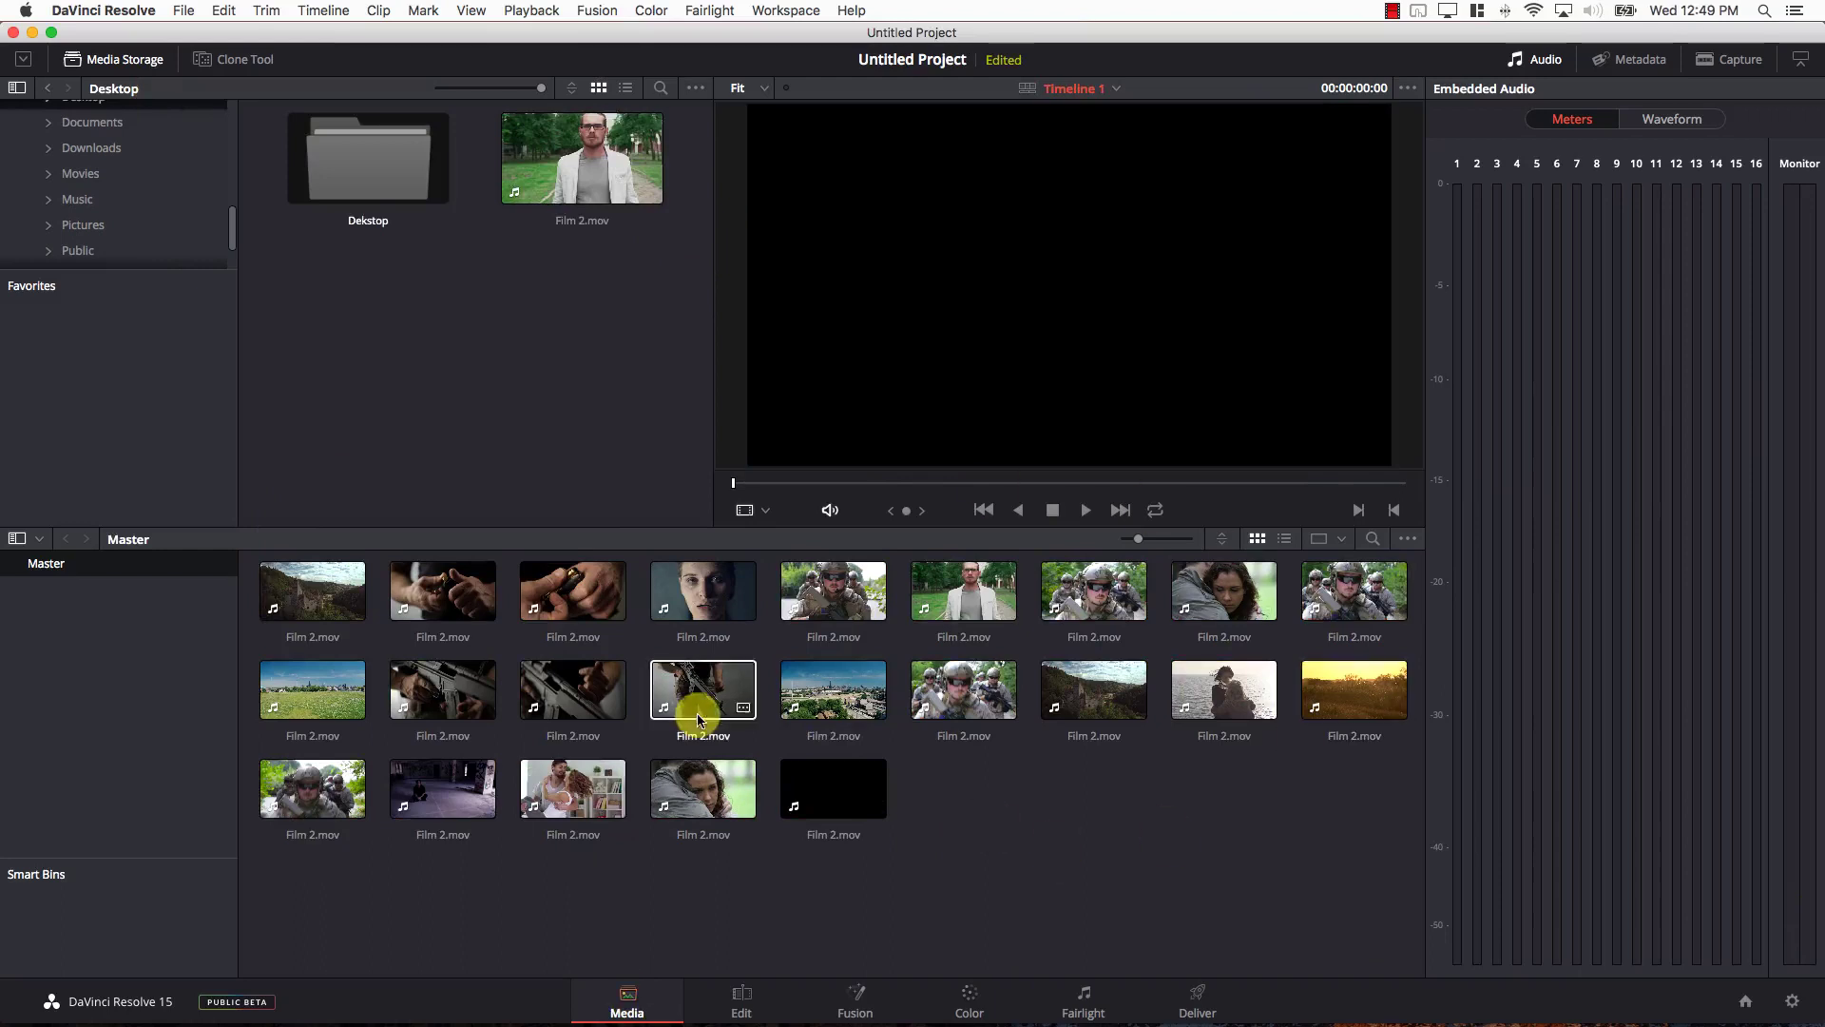
On the Edit page, show the media pool clips as a list sorted by Start TC in ascending order
{"action": "left_click", "coordinate": [708, 992]}
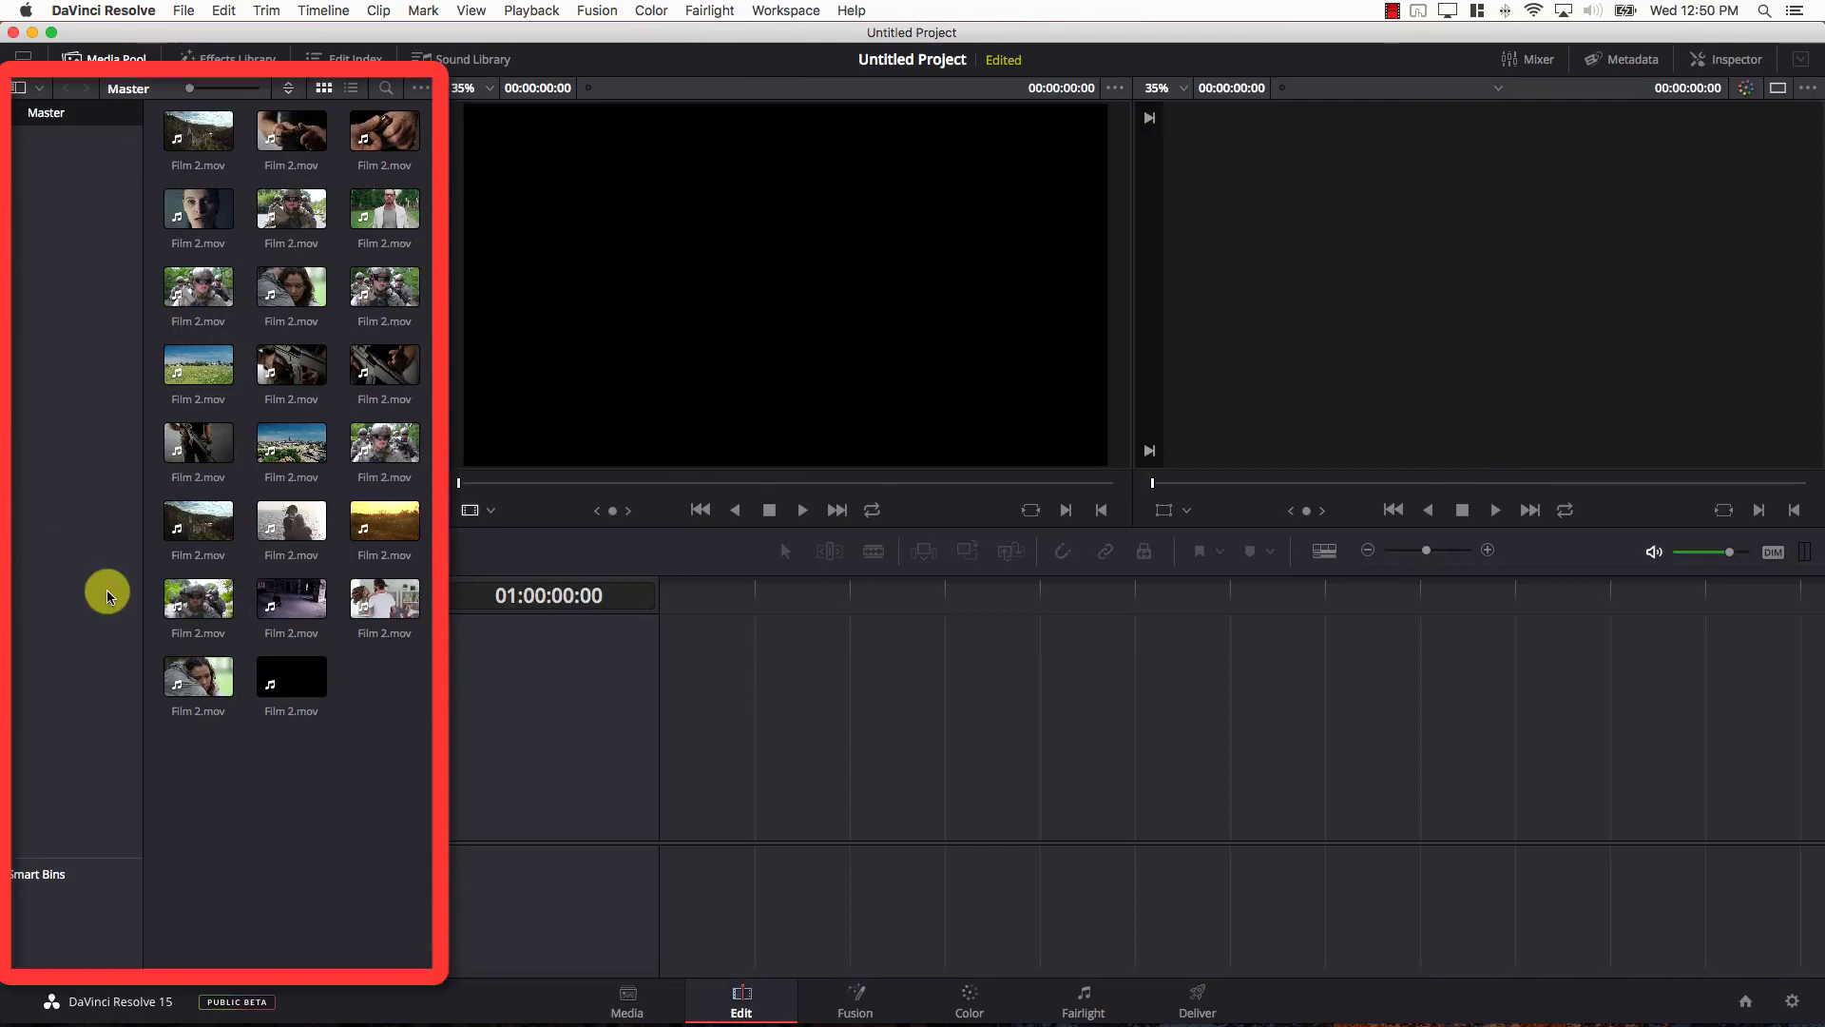
{"action": "left_click", "coordinate": [290, 442]}
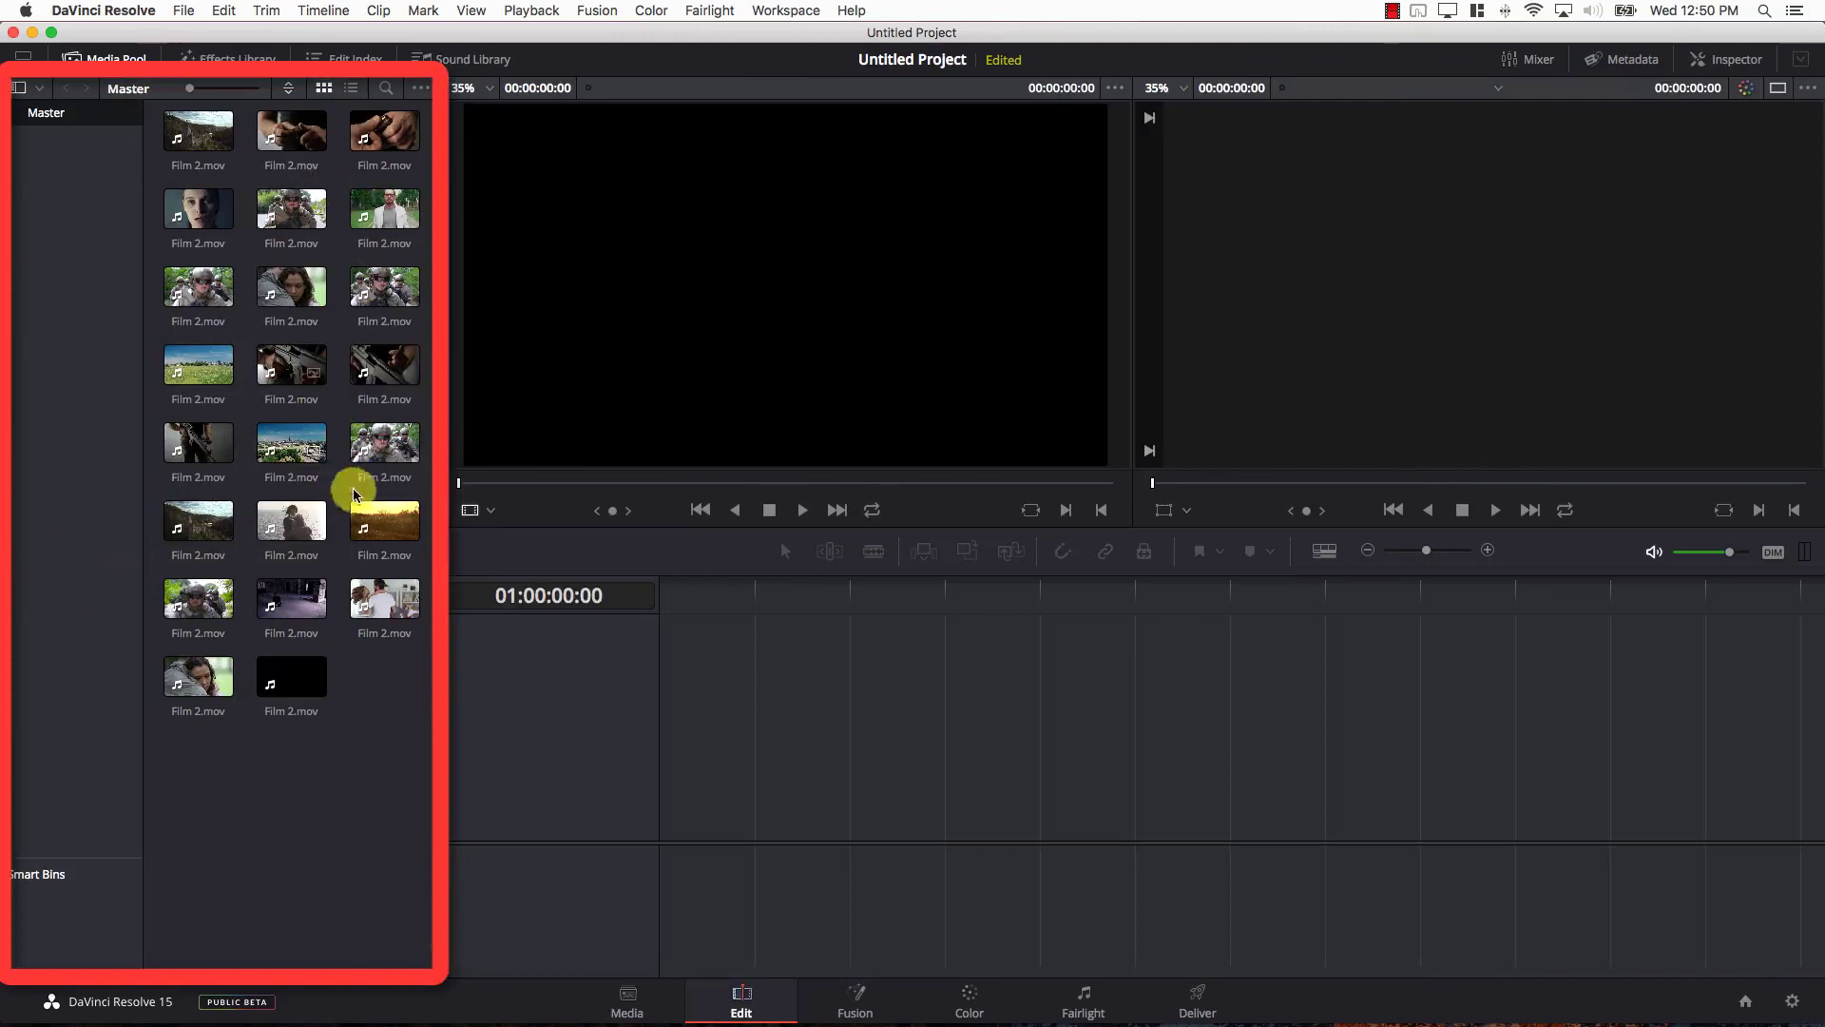
{"action": "left_click", "coordinate": [334, 313]}
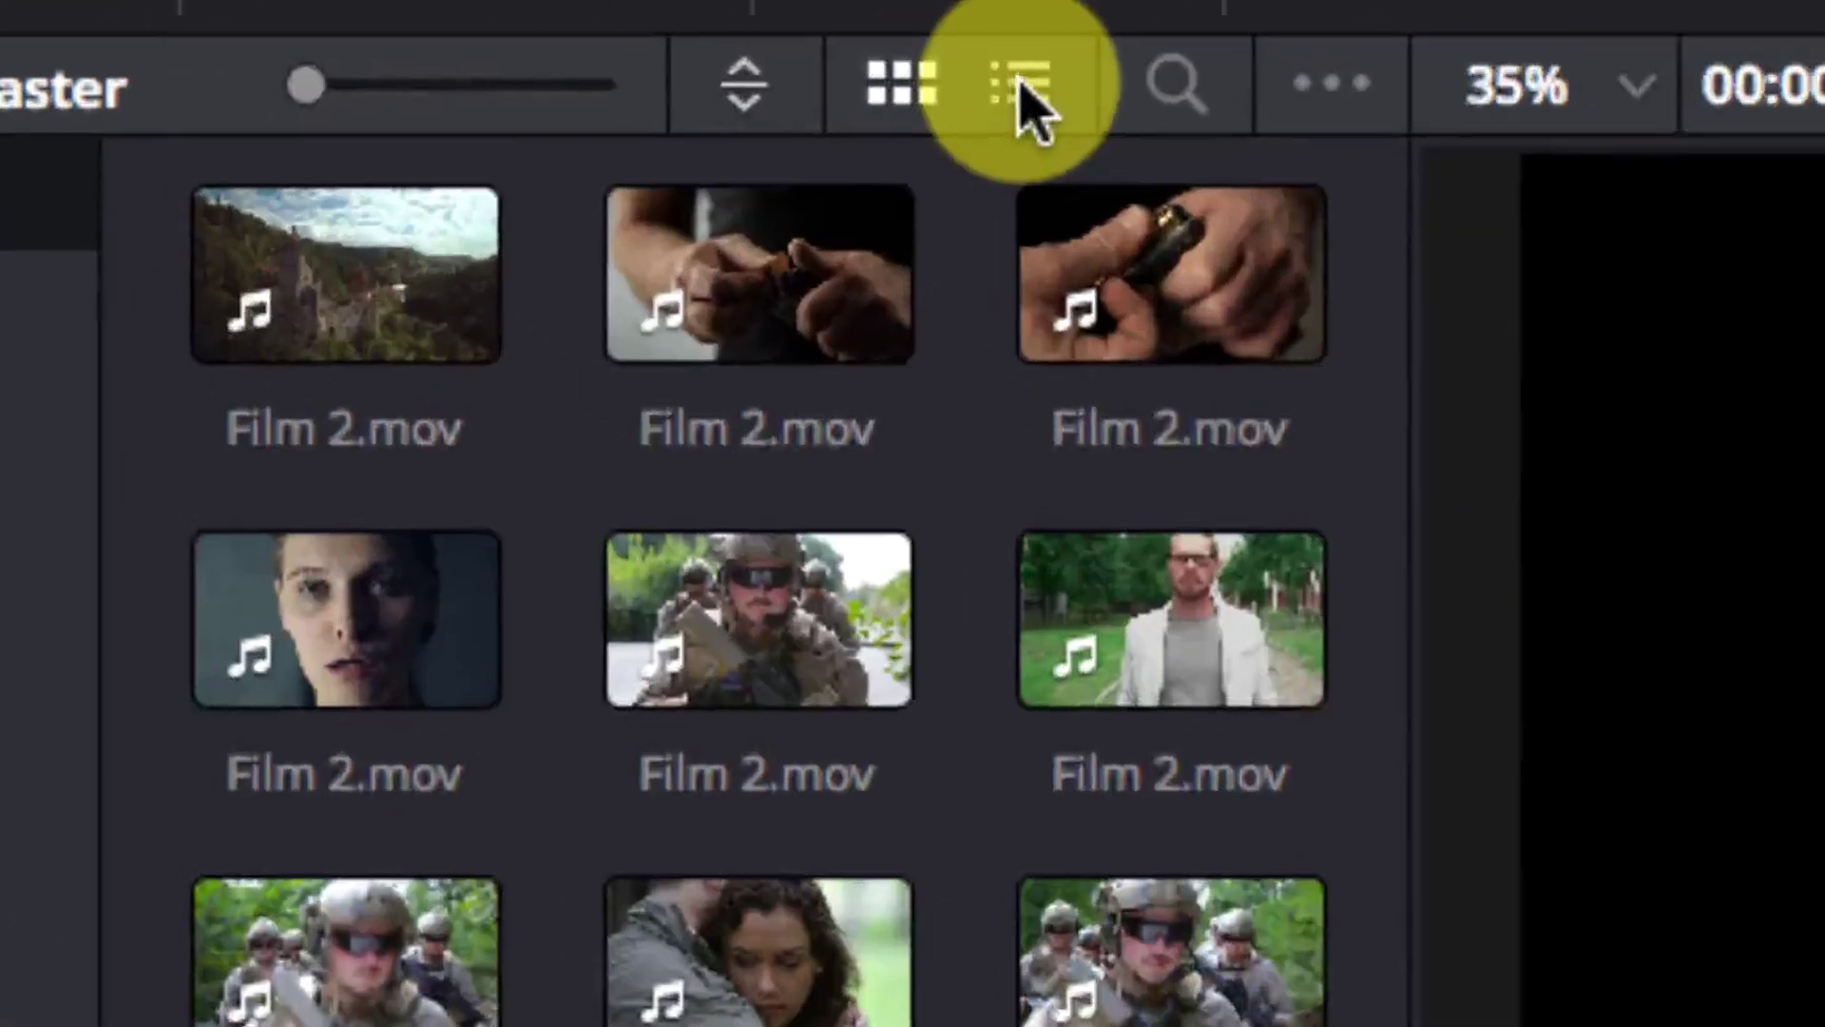
{"action": "left_click", "coordinate": [351, 88]}
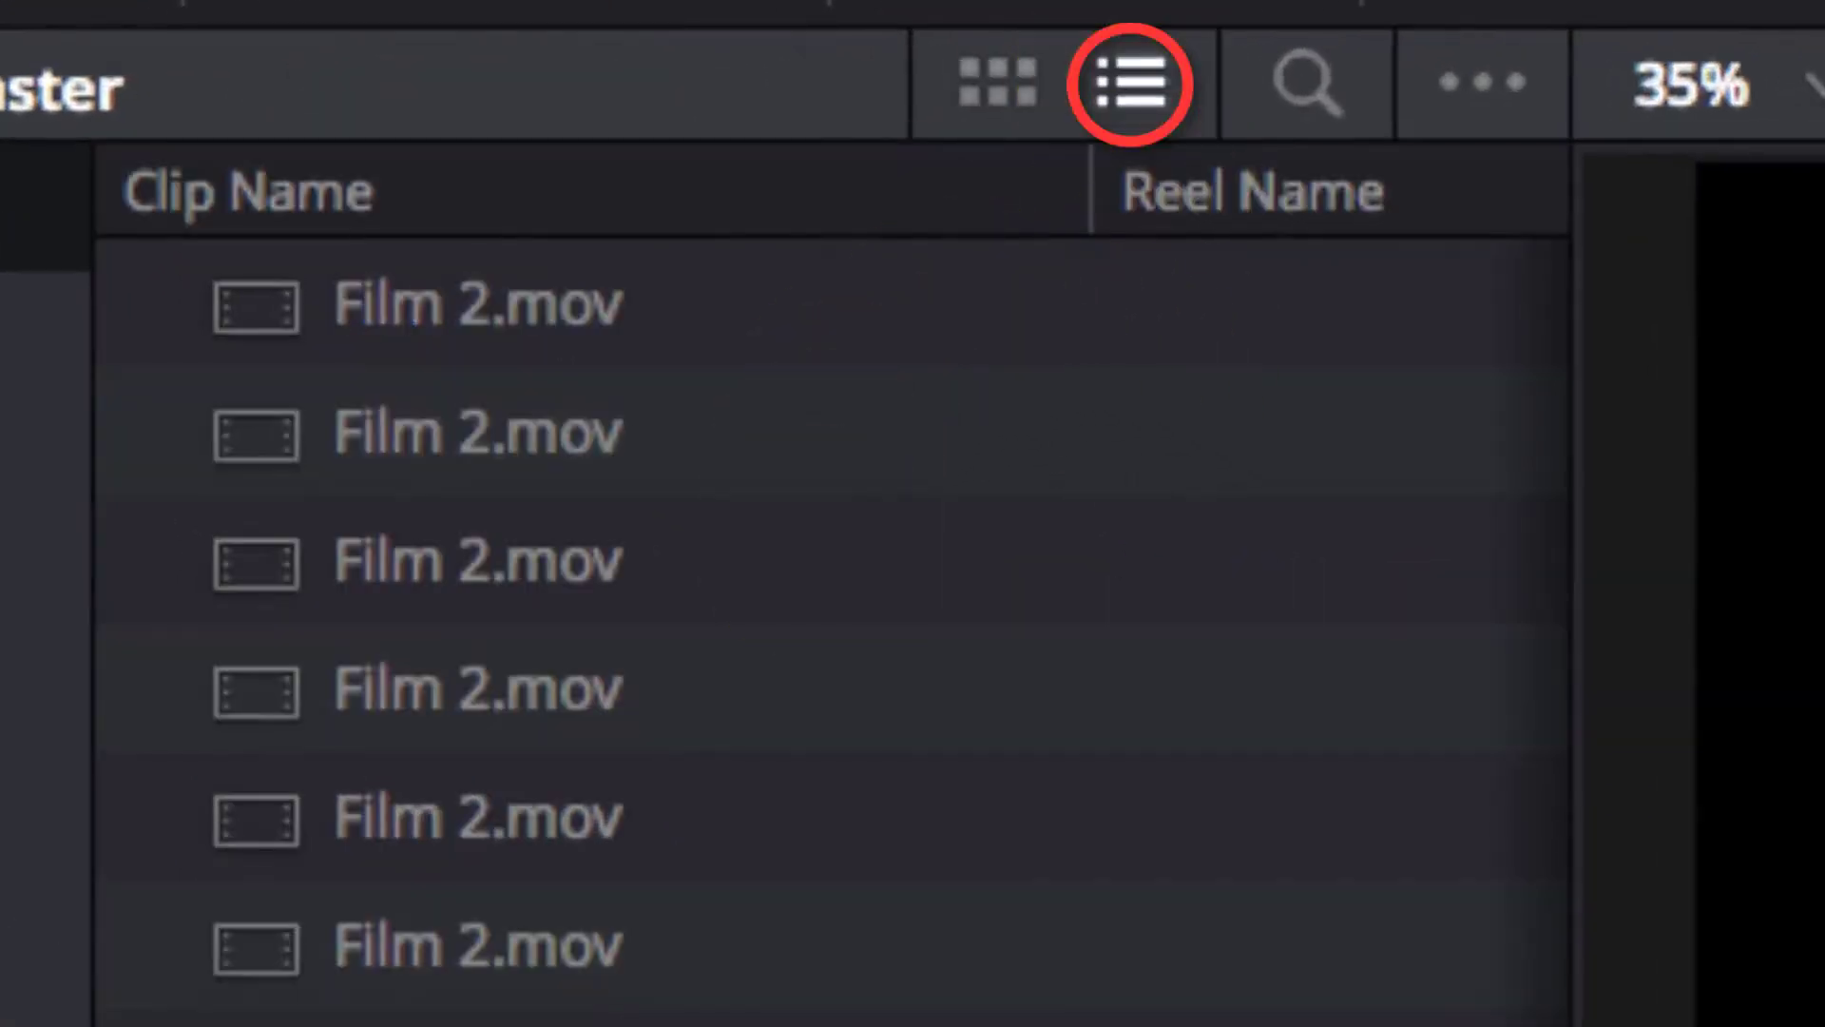
{"action": "scroll", "coordinate": [832, 571], "scroll_direction": "right", "scroll_amount": 10}
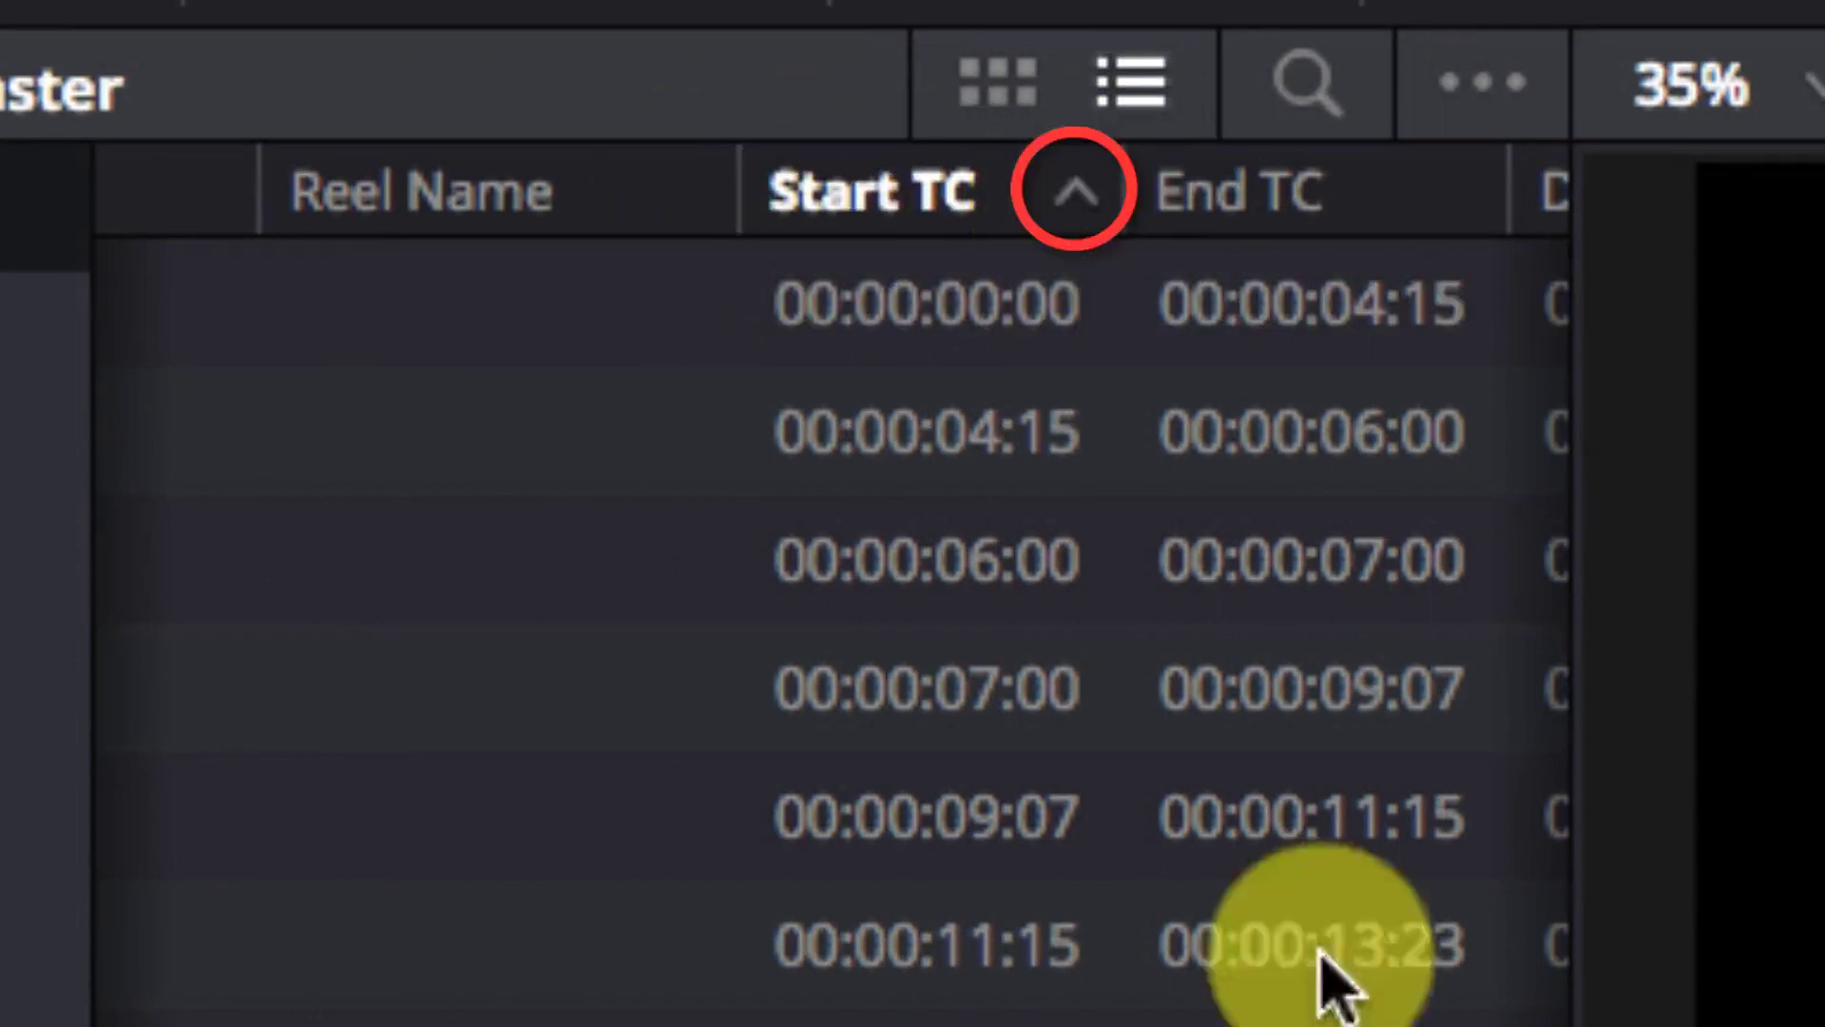
{"action": "left_click", "coordinate": [1076, 197]}
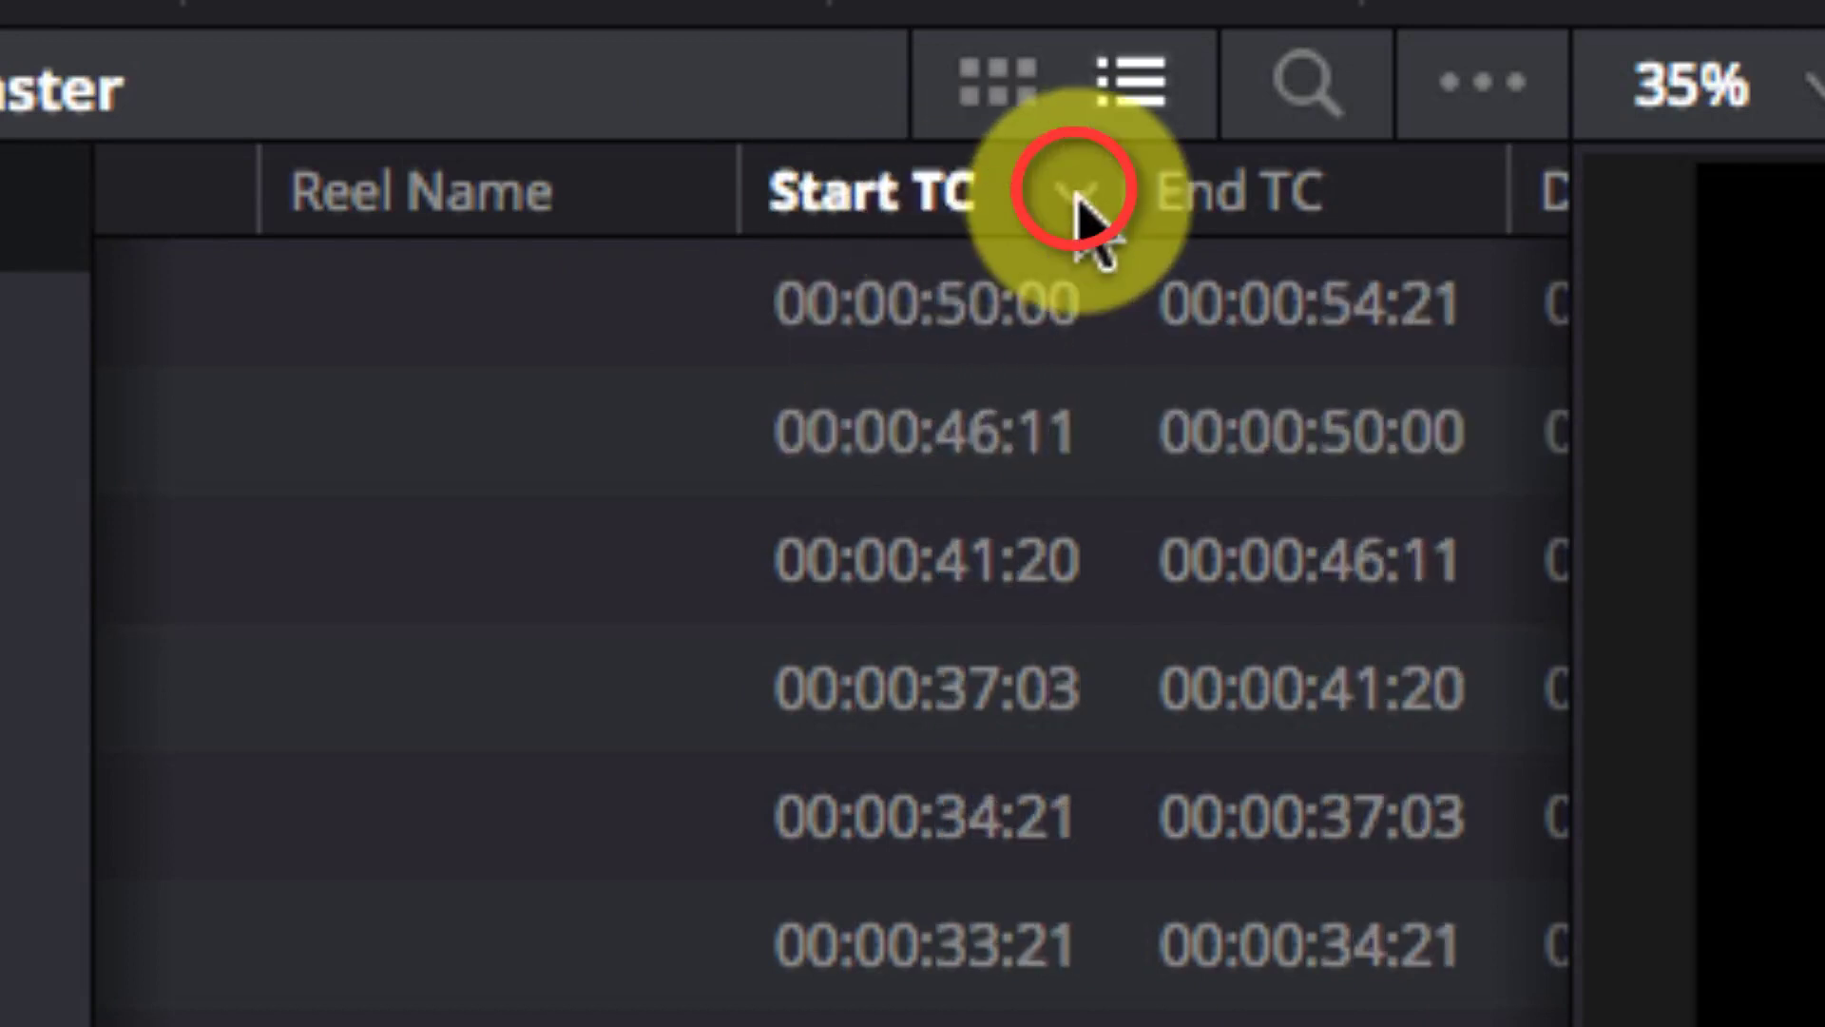
{"action": "left_click", "coordinate": [1077, 198]}
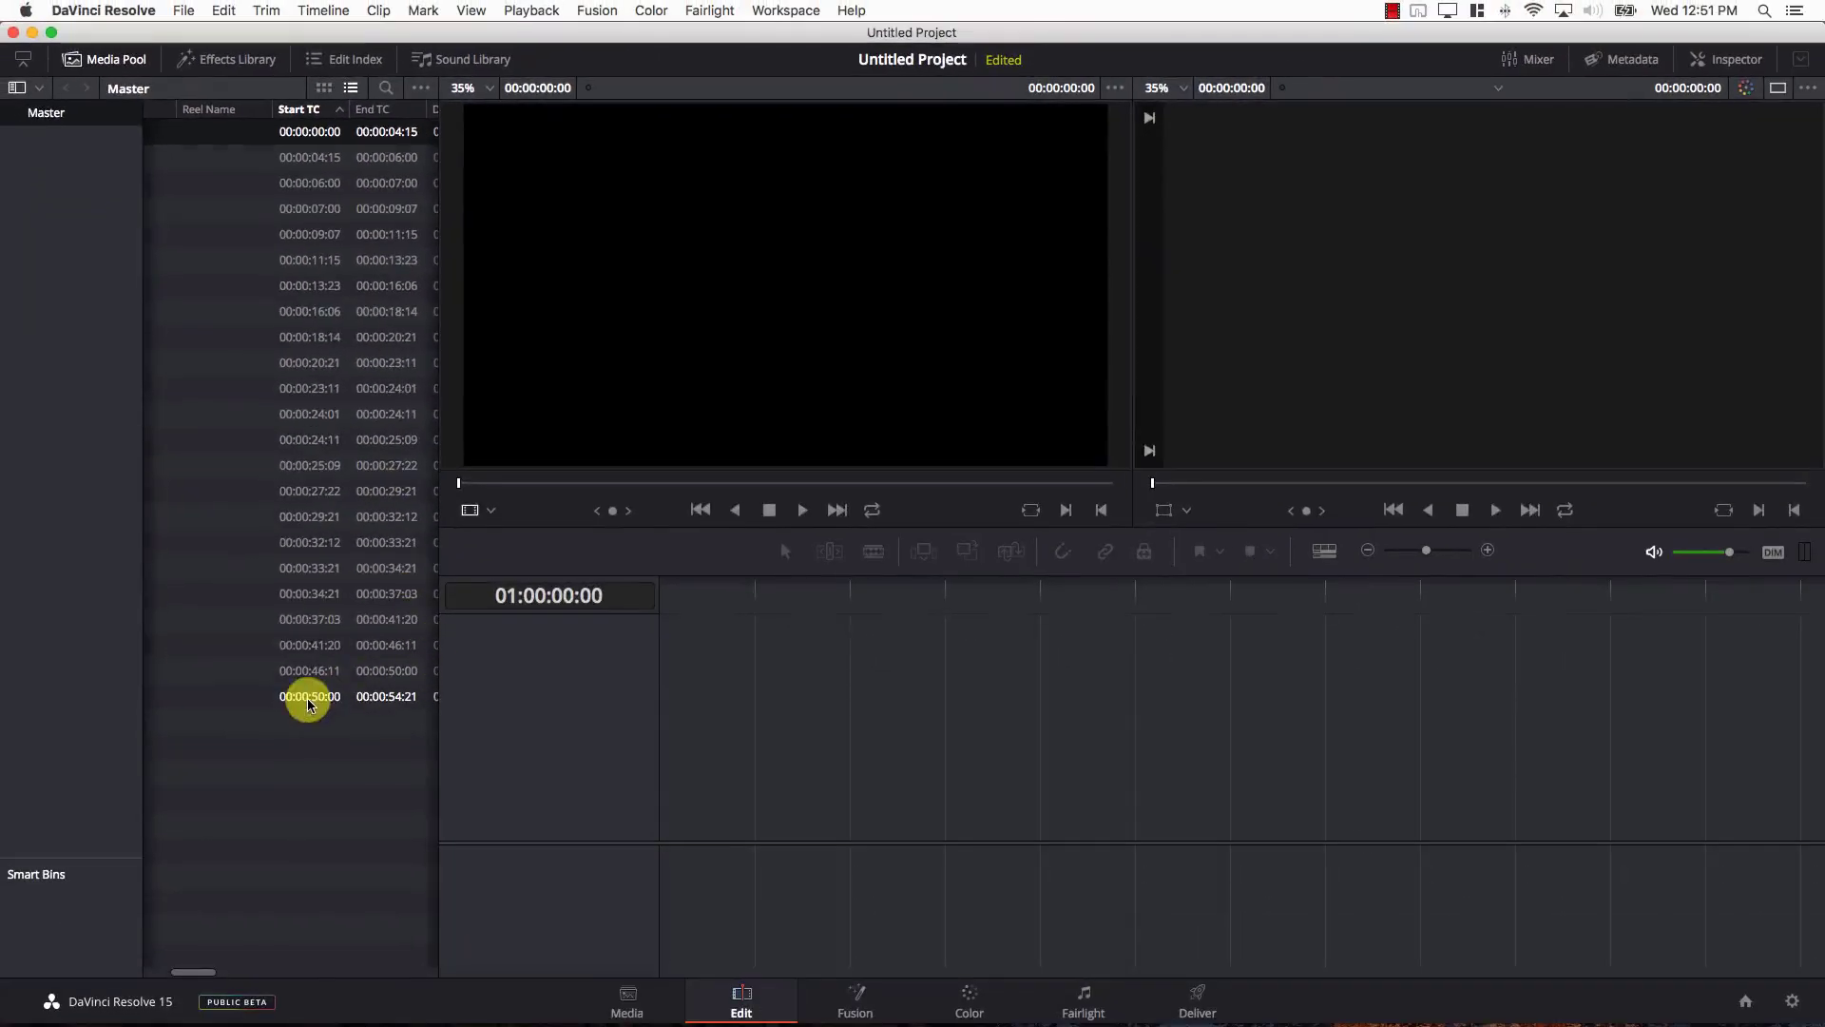
Select all the sorted media pool clips and place them in order at the start of the timeline
{"action": "left_click", "coordinate": [309, 704], "text": "shift"}
{"action": "left_click_drag", "start_coordinate": [293, 460], "coordinate": [672, 792]}
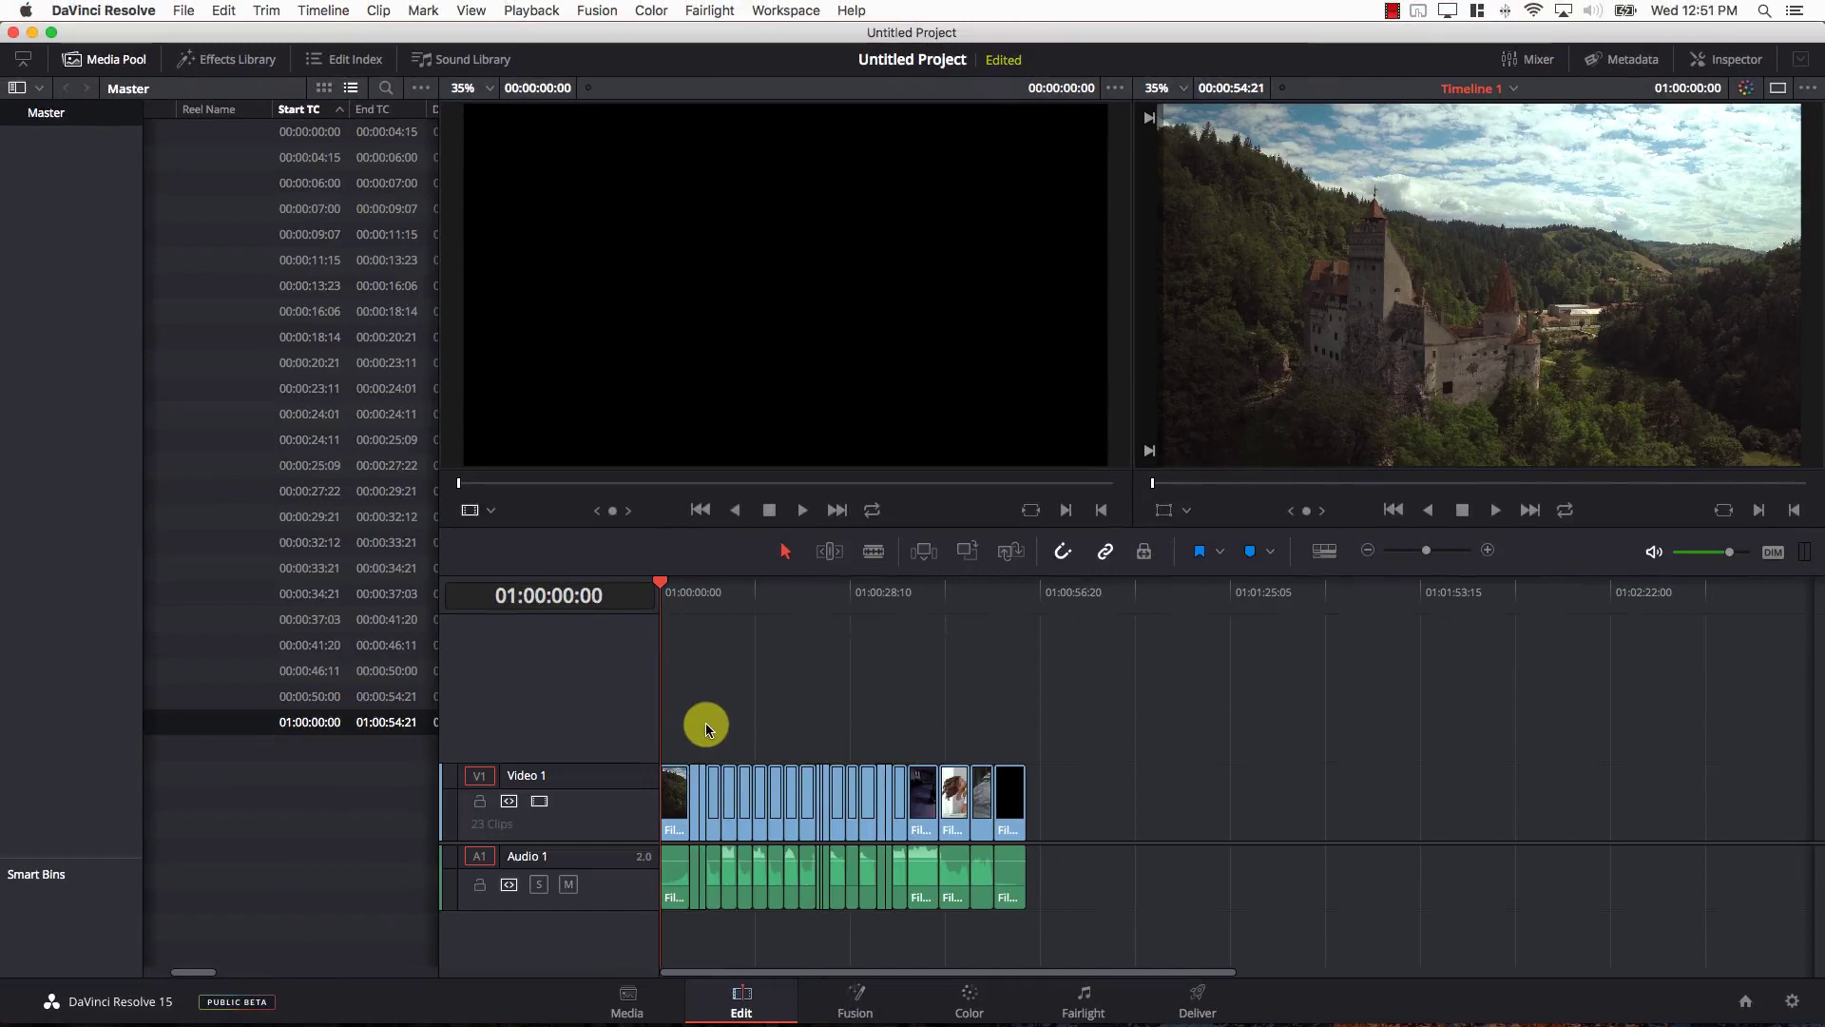
{"action": "left_click_drag", "start_coordinate": [1114, 699], "coordinate": [698, 745]}
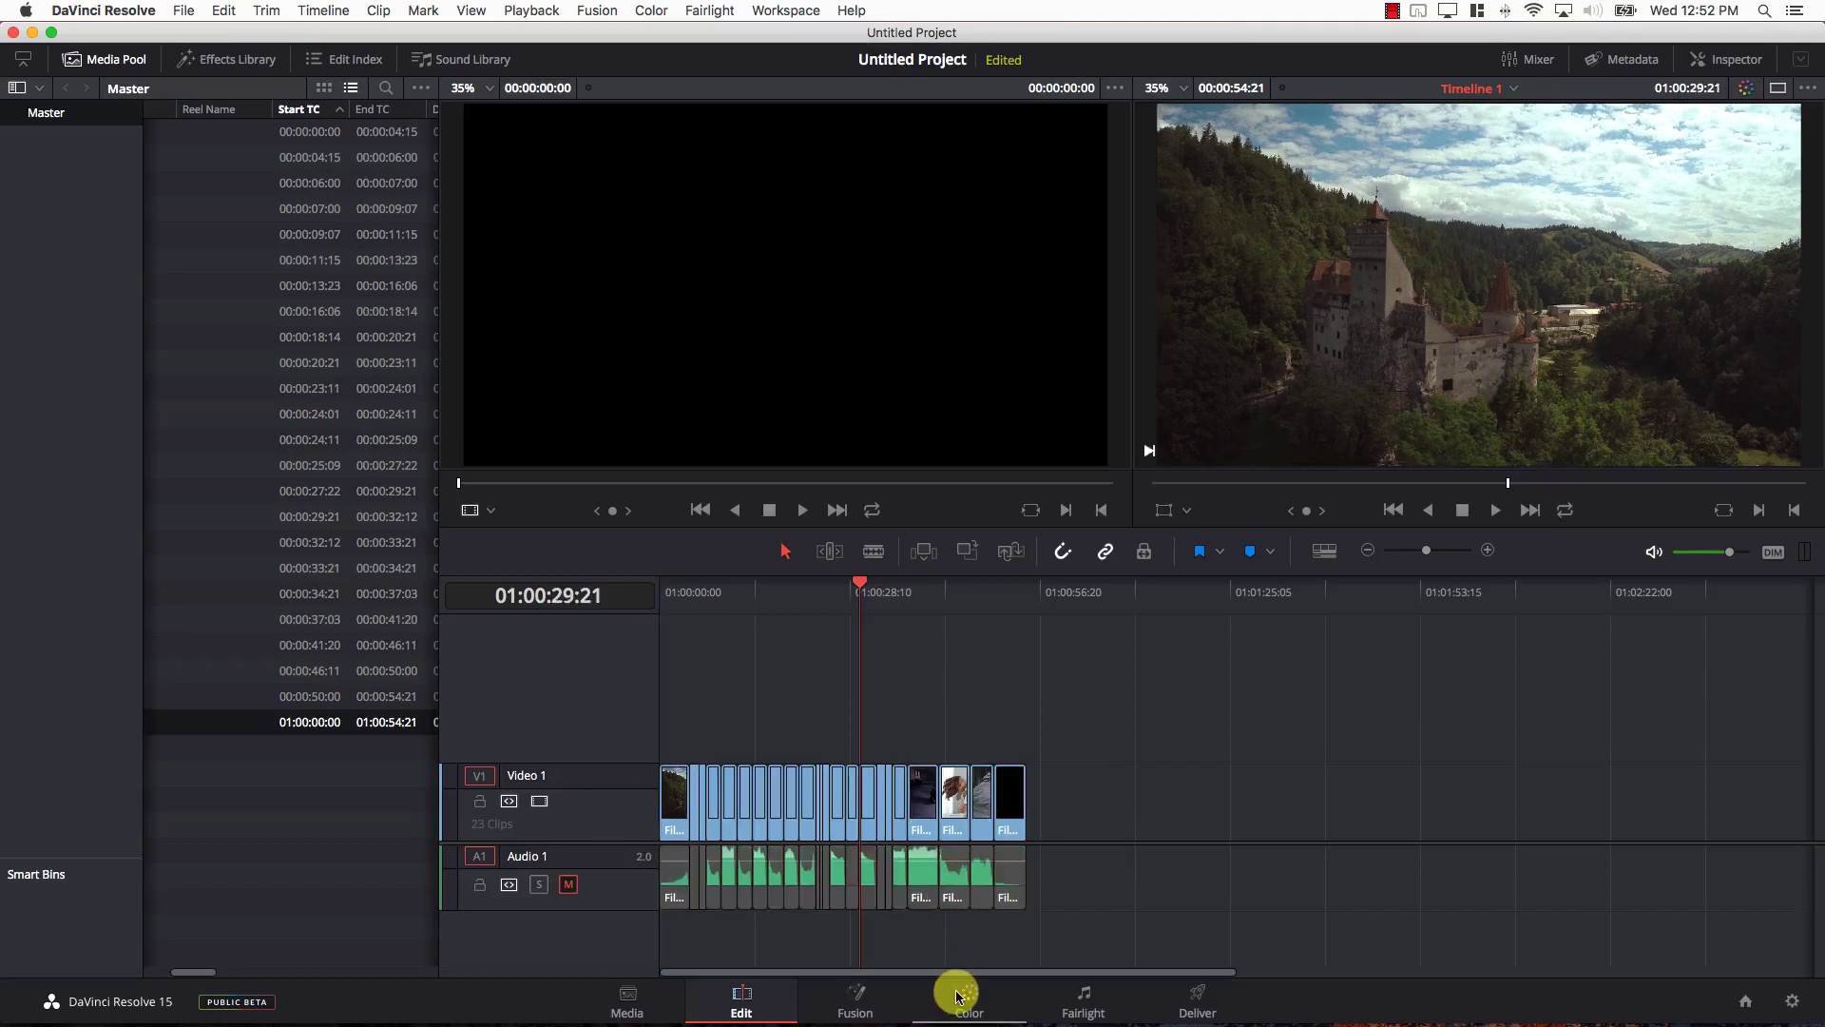
Review the thumbnails of the separated shots on the Color page and return to the Edit page
{"action": "left_click", "coordinate": [958, 995]}
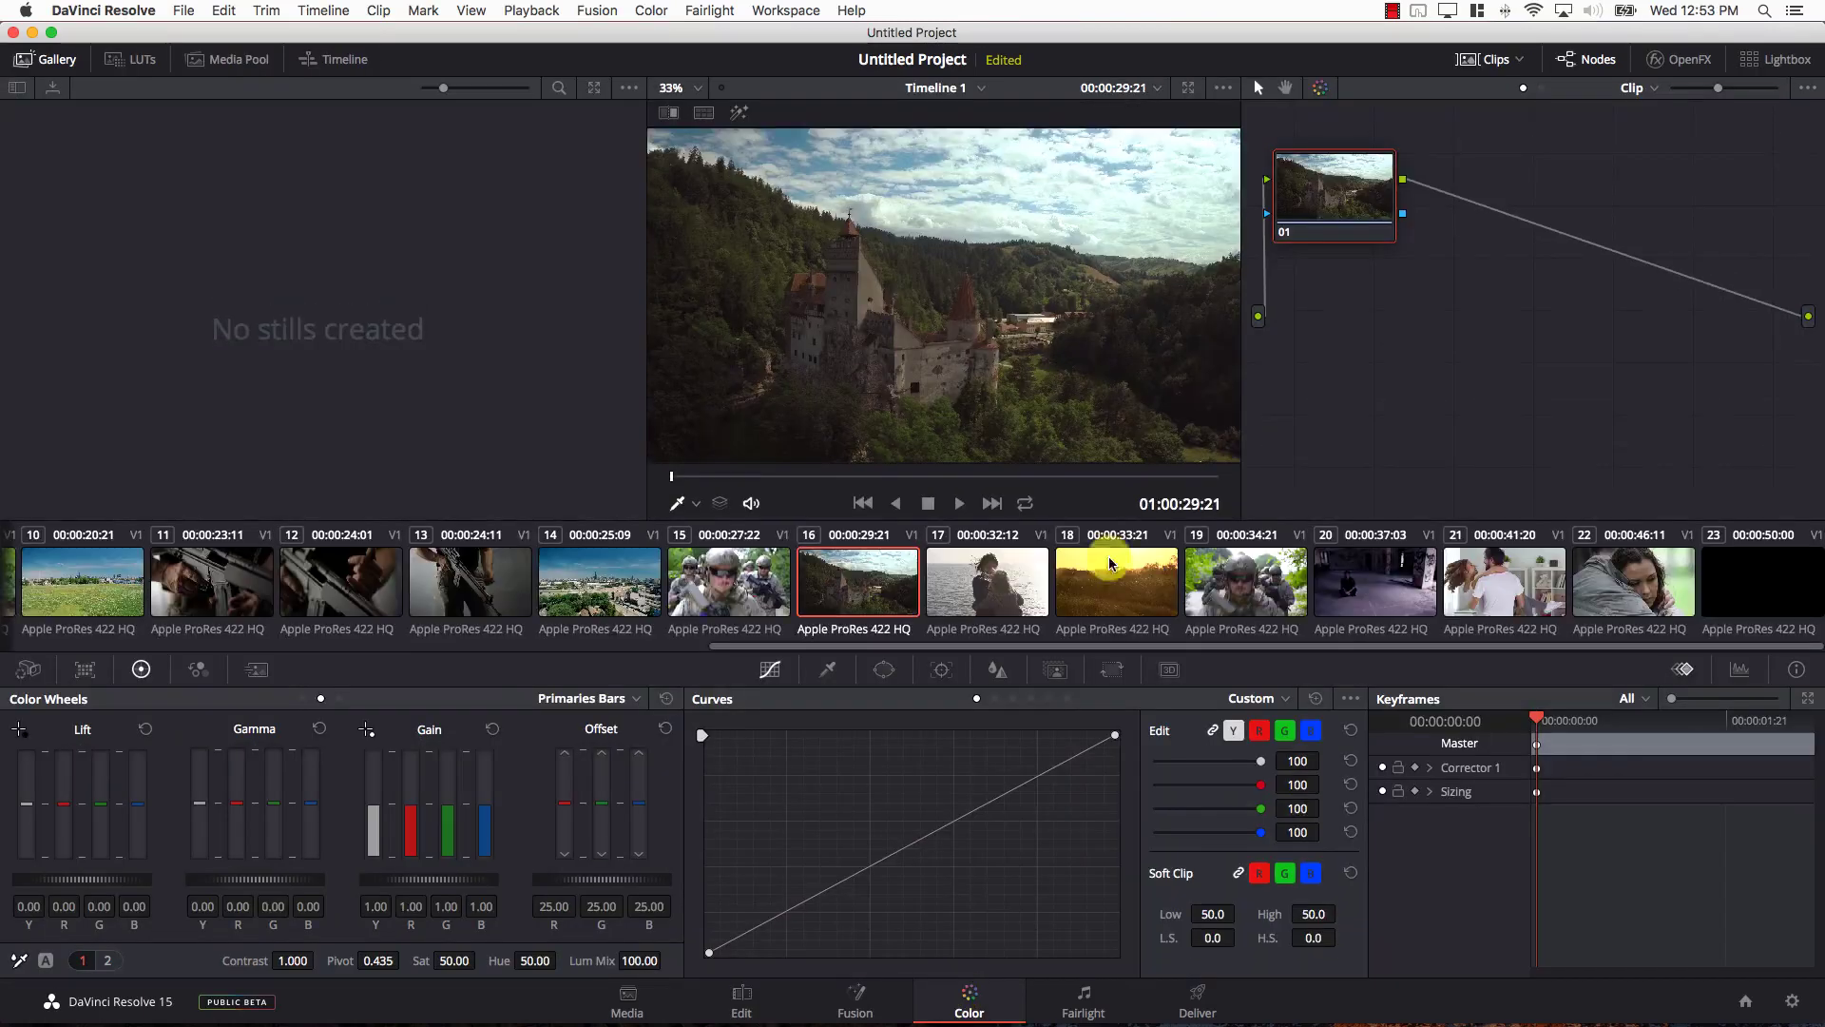
{"action": "left_click_drag", "start_coordinate": [746, 645], "coordinate": [623, 656]}
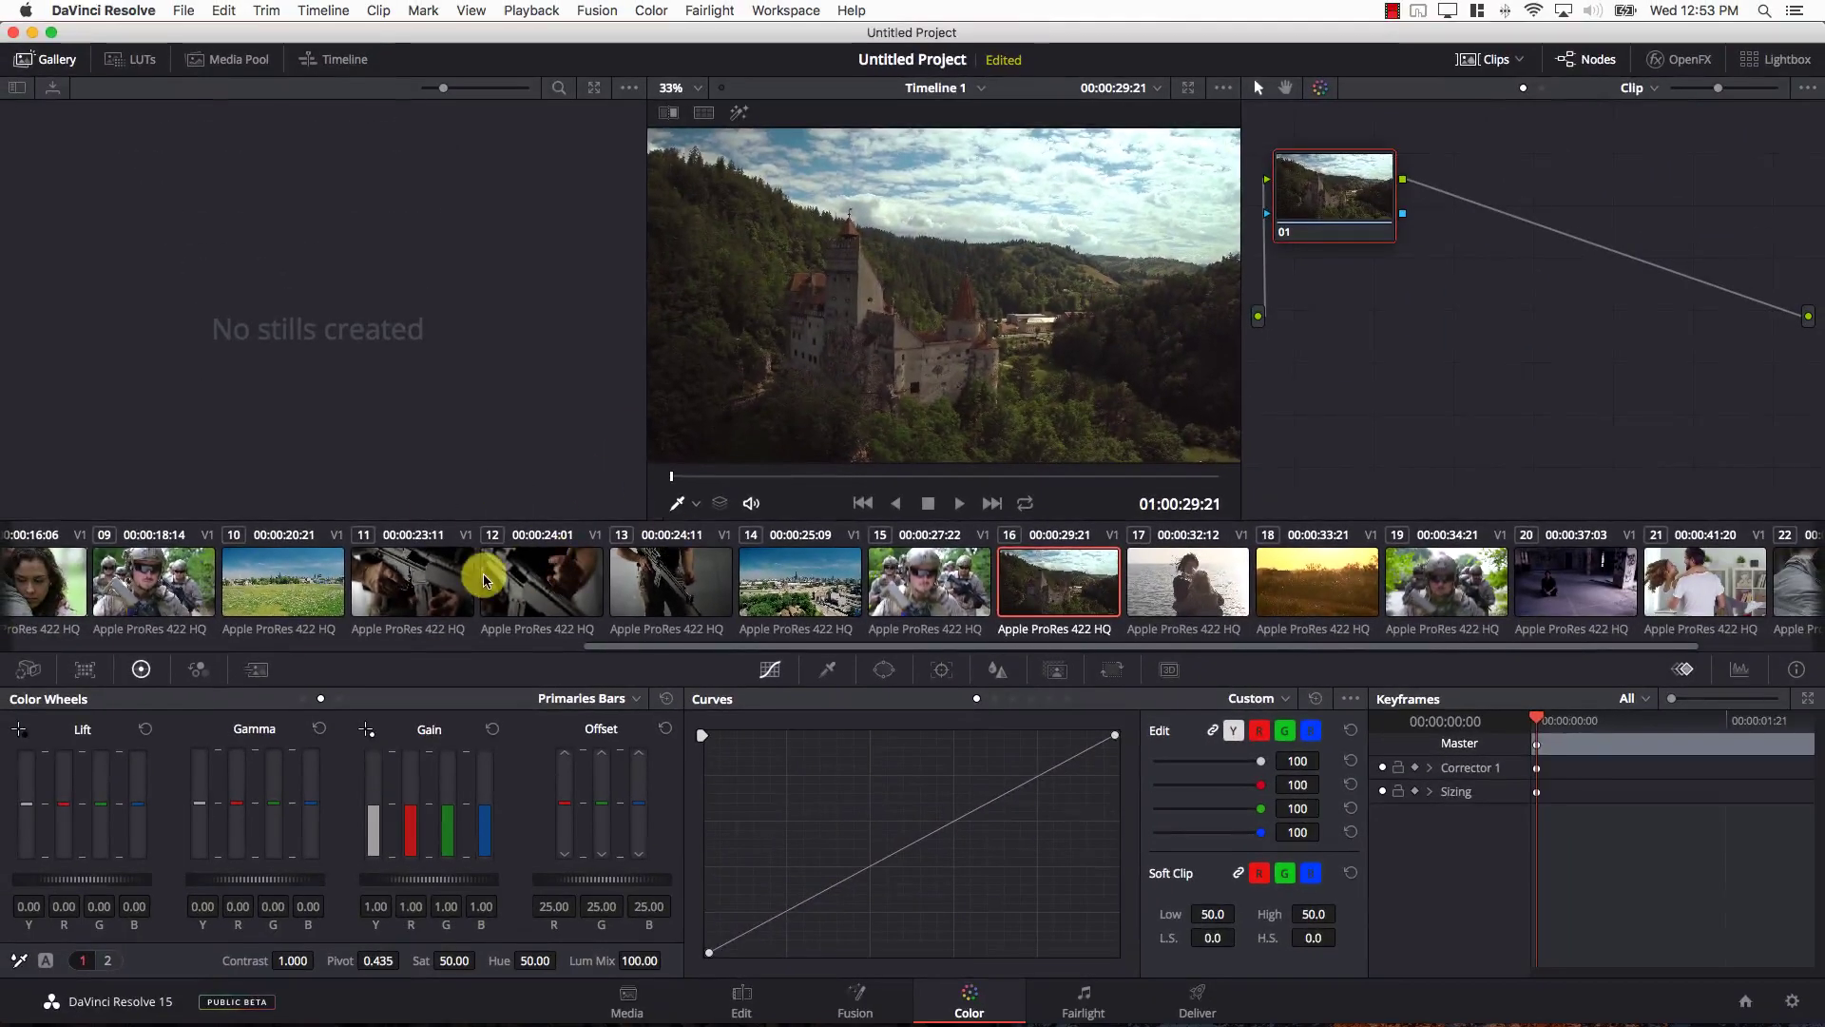
{"action": "left_click", "coordinate": [737, 996]}
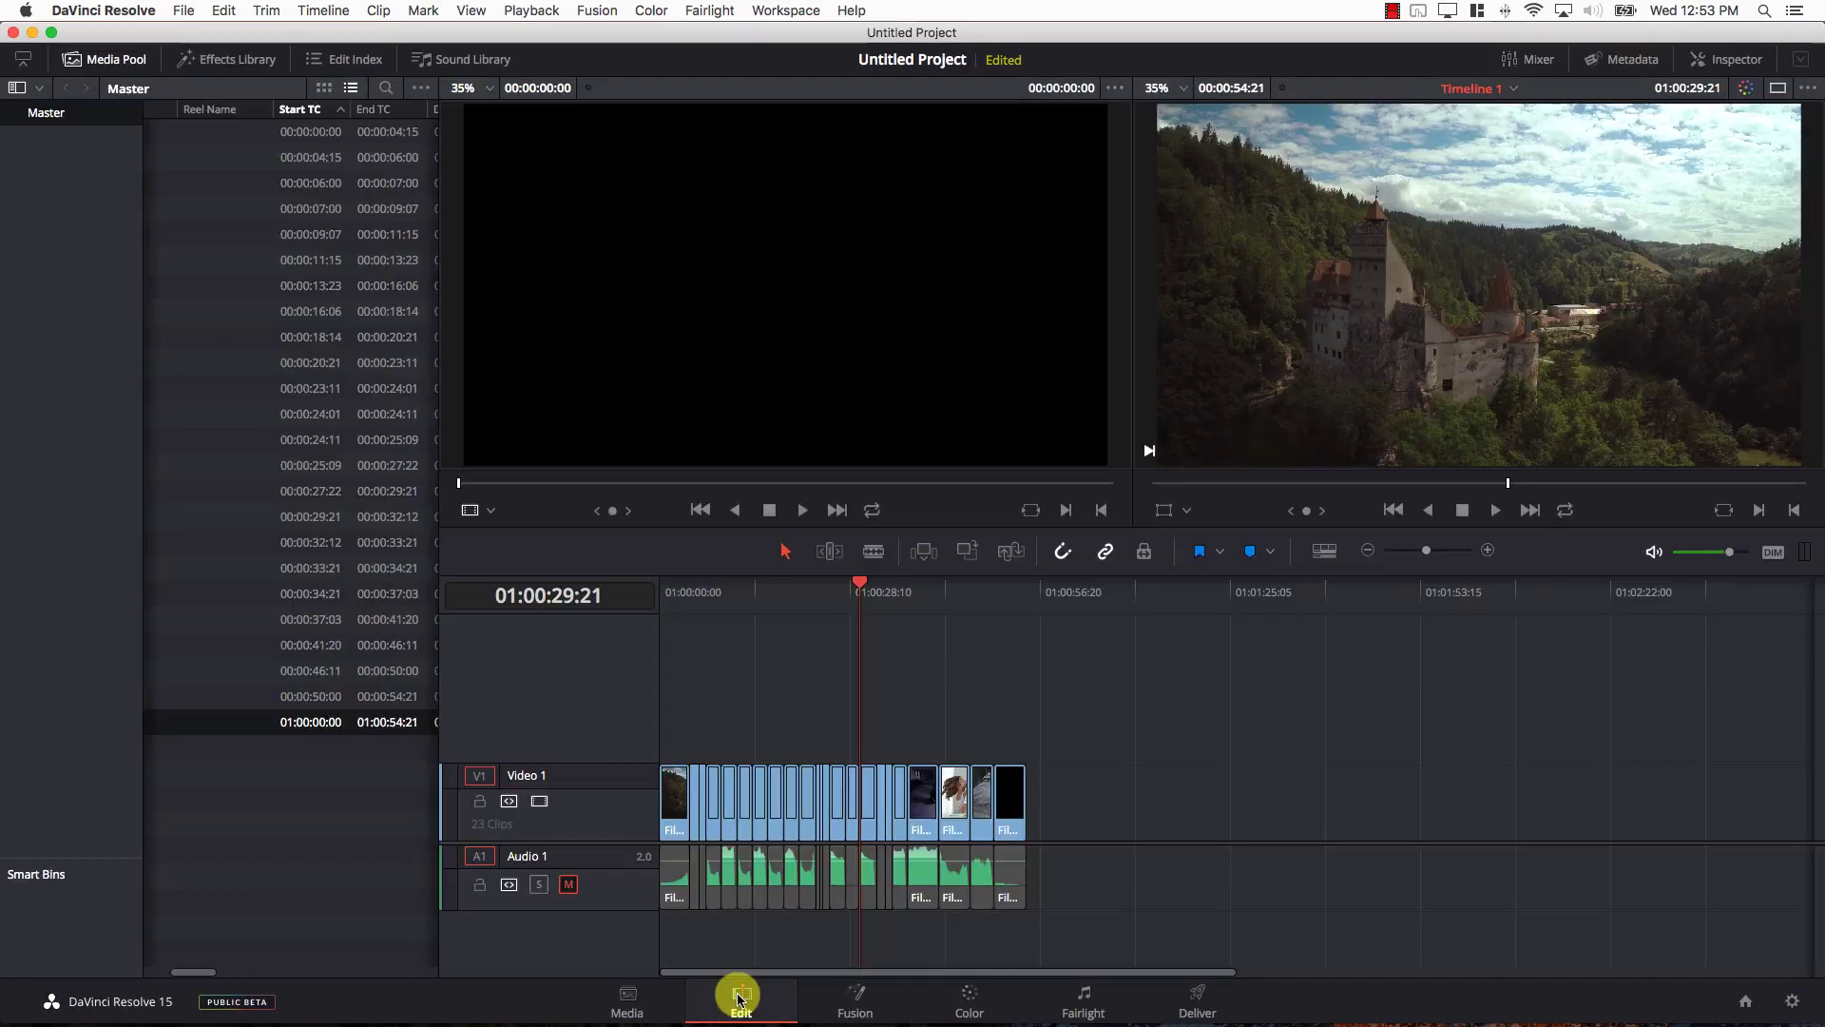
Place the playhead at 01:00:23:05, where the cityscape footage changes to the rifle shot within one clip
{"action": "left_click_drag", "start_coordinate": [1414, 548], "coordinate": [1452, 551]}
{"action": "left_click", "coordinate": [1133, 968]}
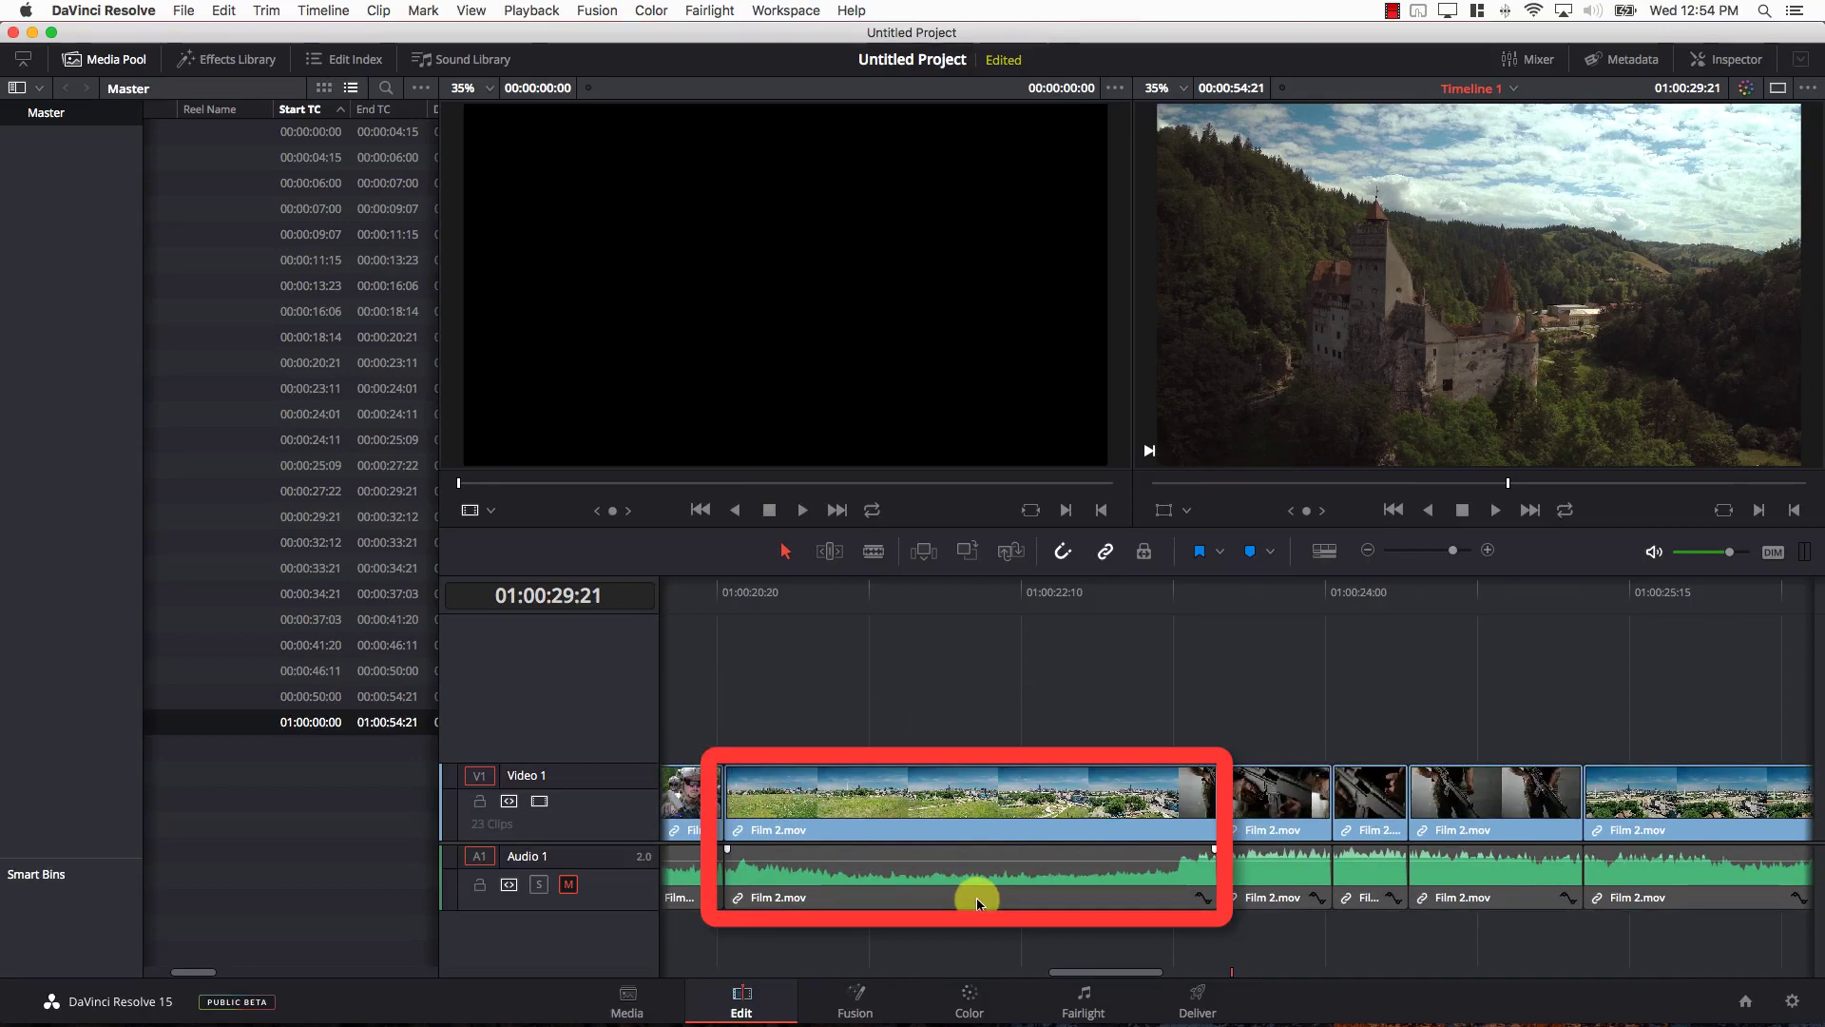
{"action": "left_click", "coordinate": [1172, 591]}
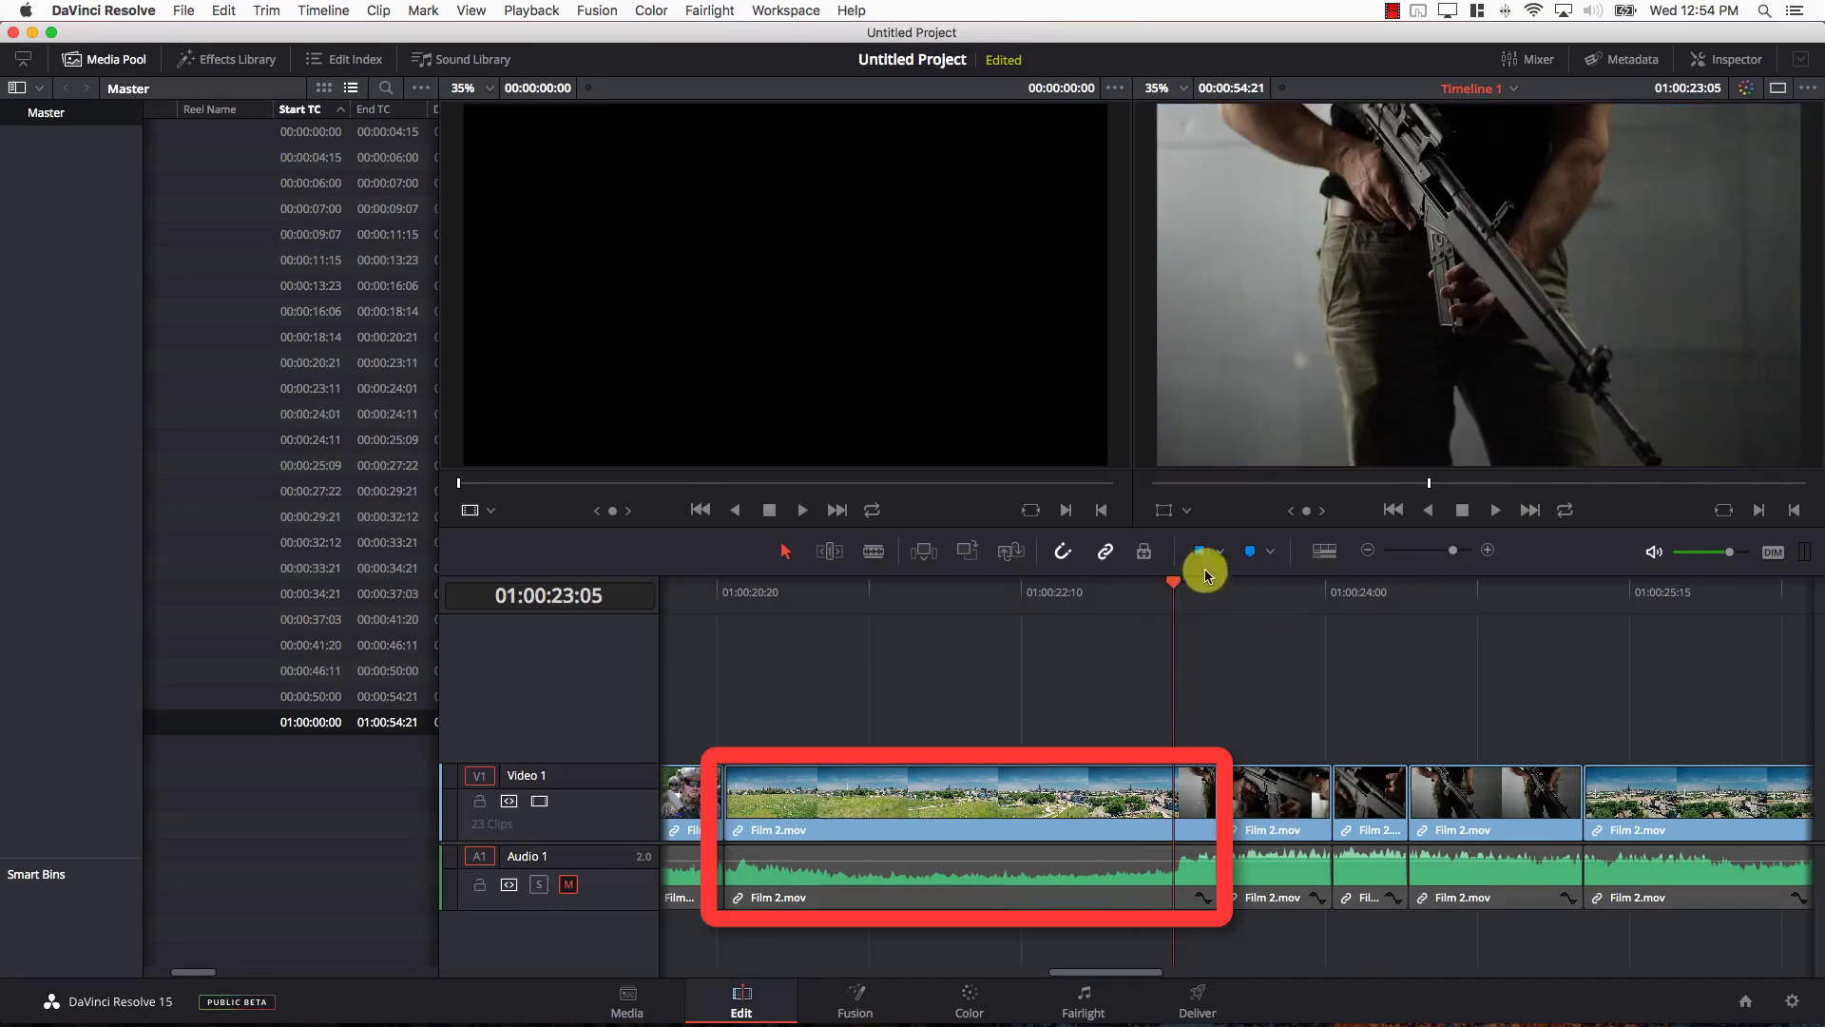
{"action": "mouse_move", "coordinate": [1172, 586]}
{"action": "left_mouse_down"}
{"action": "mouse_move", "coordinate": [1153, 583]}
{"action": "mouse_move", "coordinate": [1173, 582]}
{"action": "left_mouse_up"}
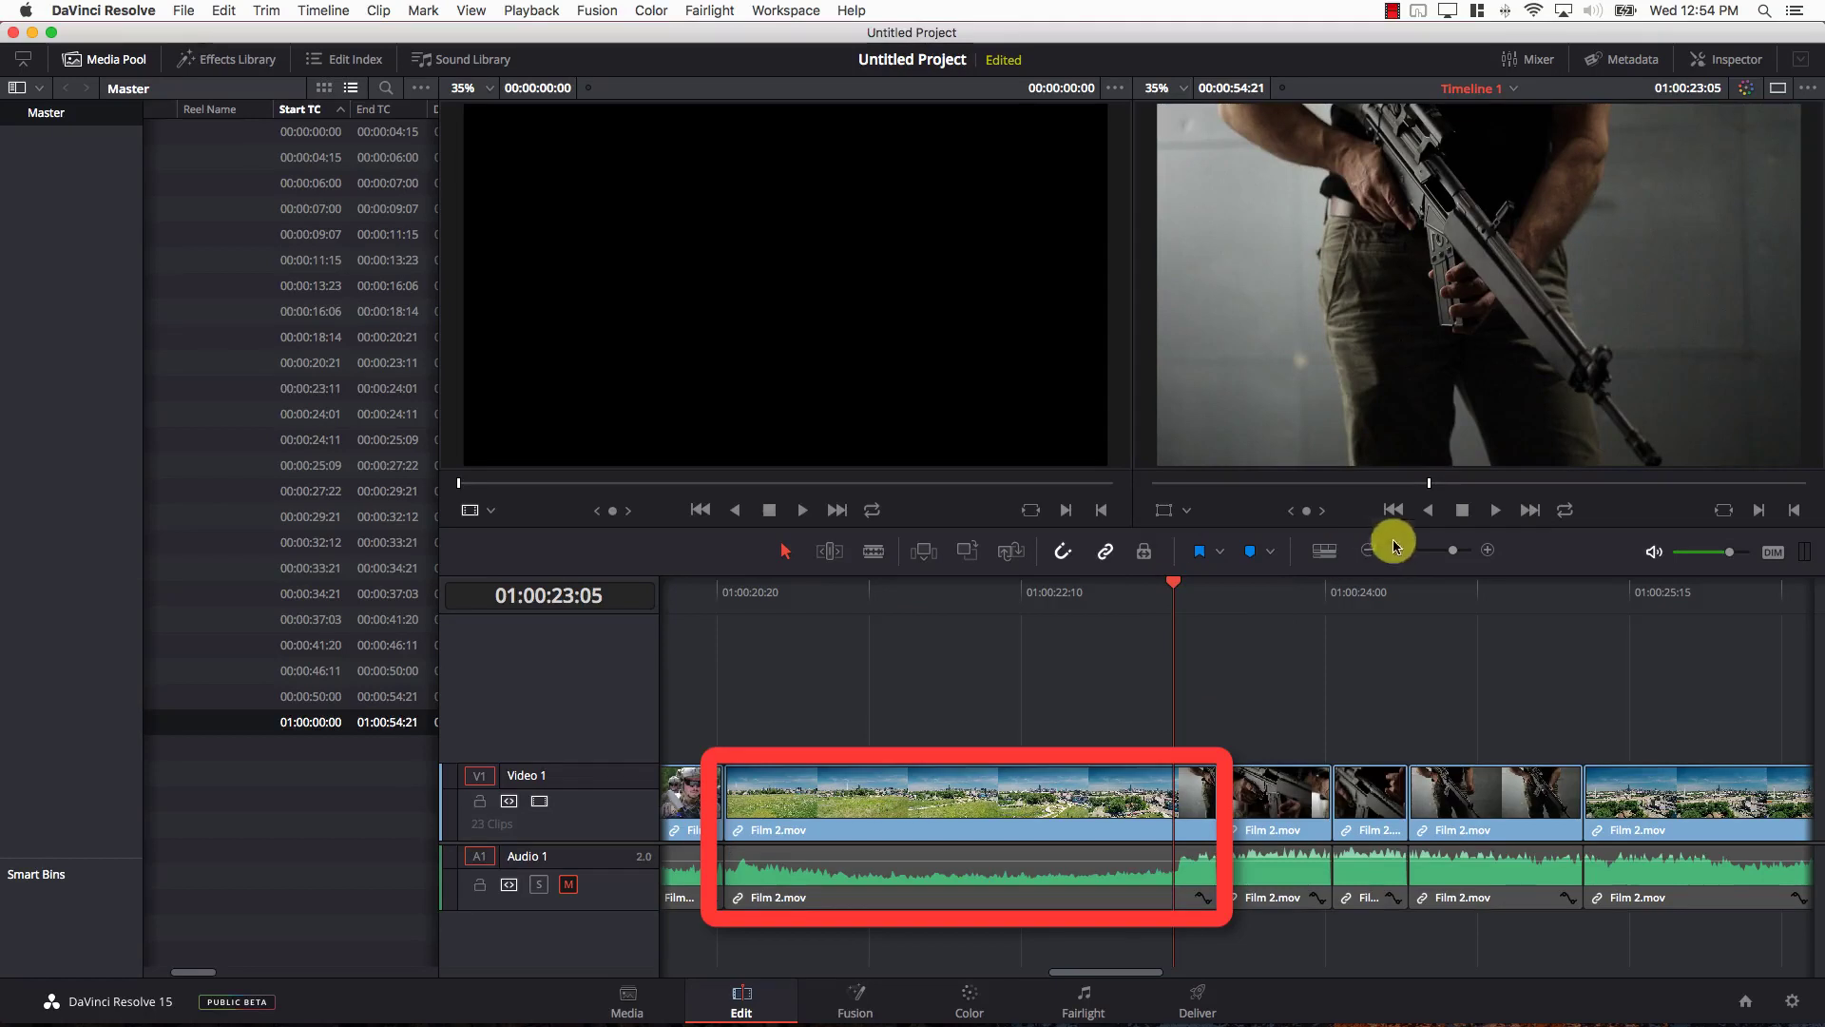
{"action": "left_click_drag", "start_coordinate": [1446, 550], "coordinate": [1456, 550]}
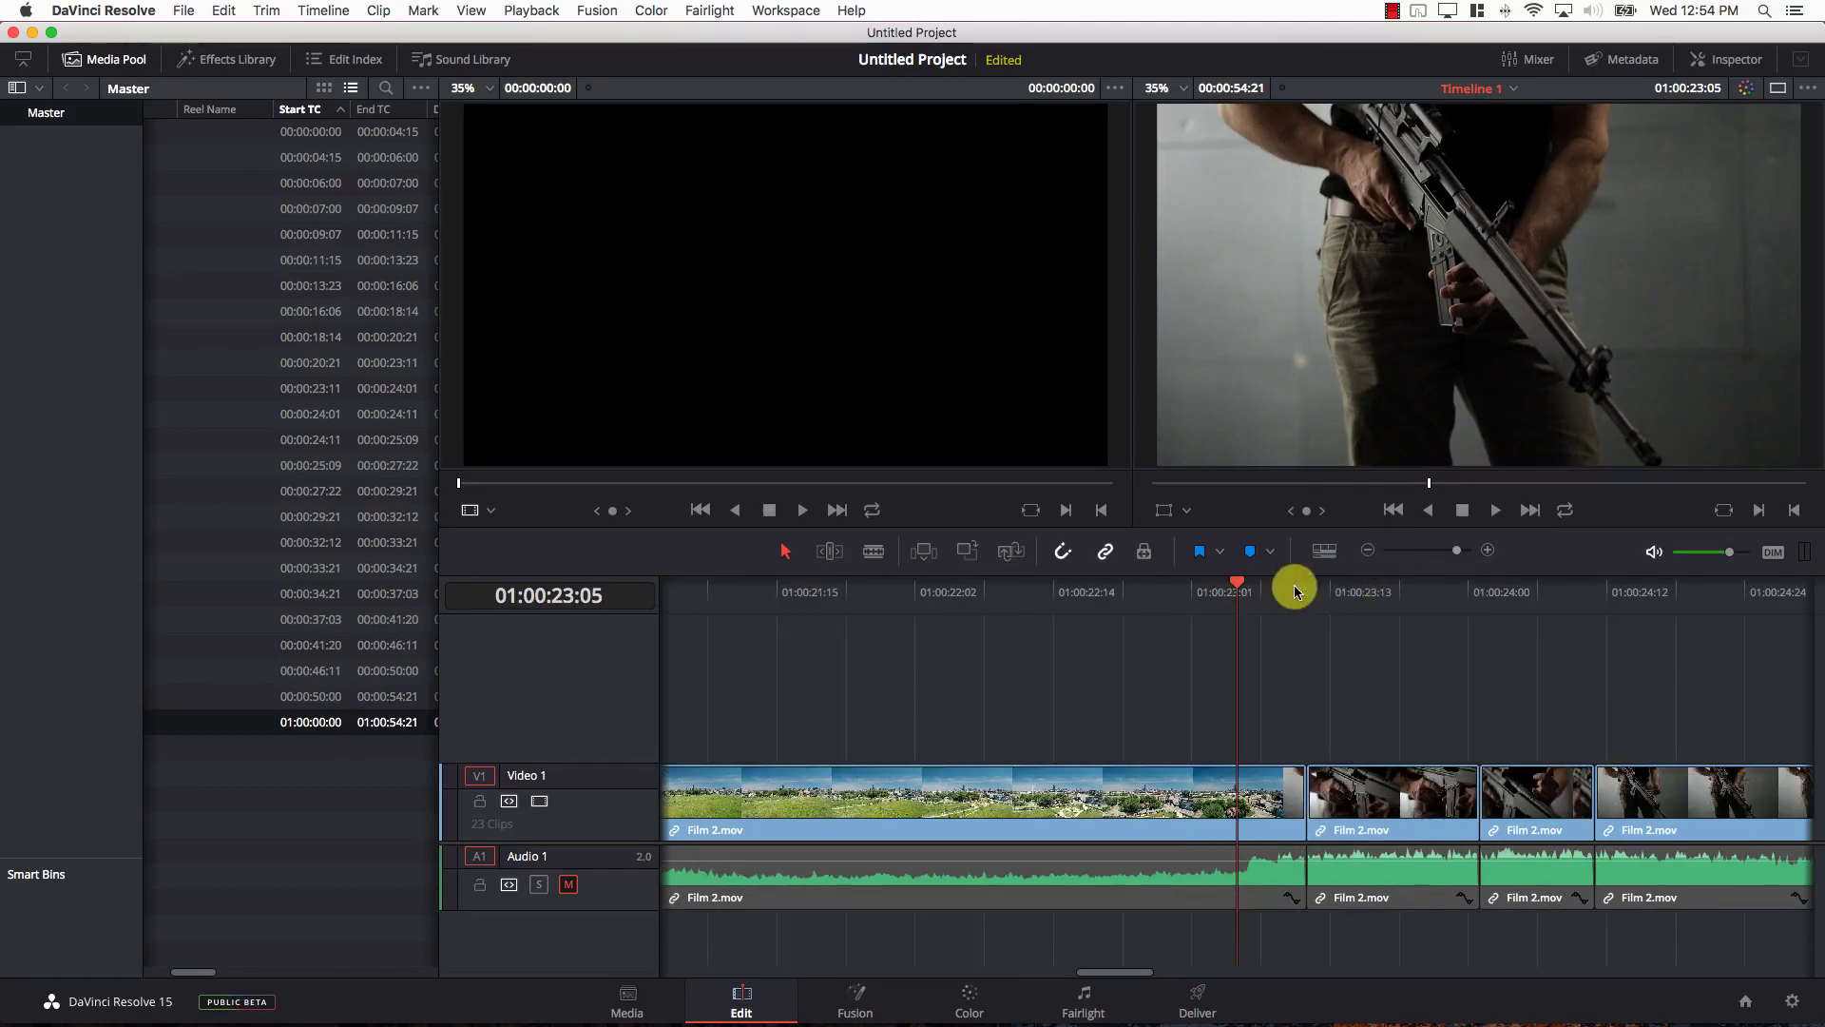
{"action": "mouse_move", "coordinate": [1237, 588]}
{"action": "left_mouse_down"}
{"action": "mouse_move", "coordinate": [1212, 581]}
{"action": "mouse_move", "coordinate": [1238, 584]}
{"action": "left_mouse_up"}
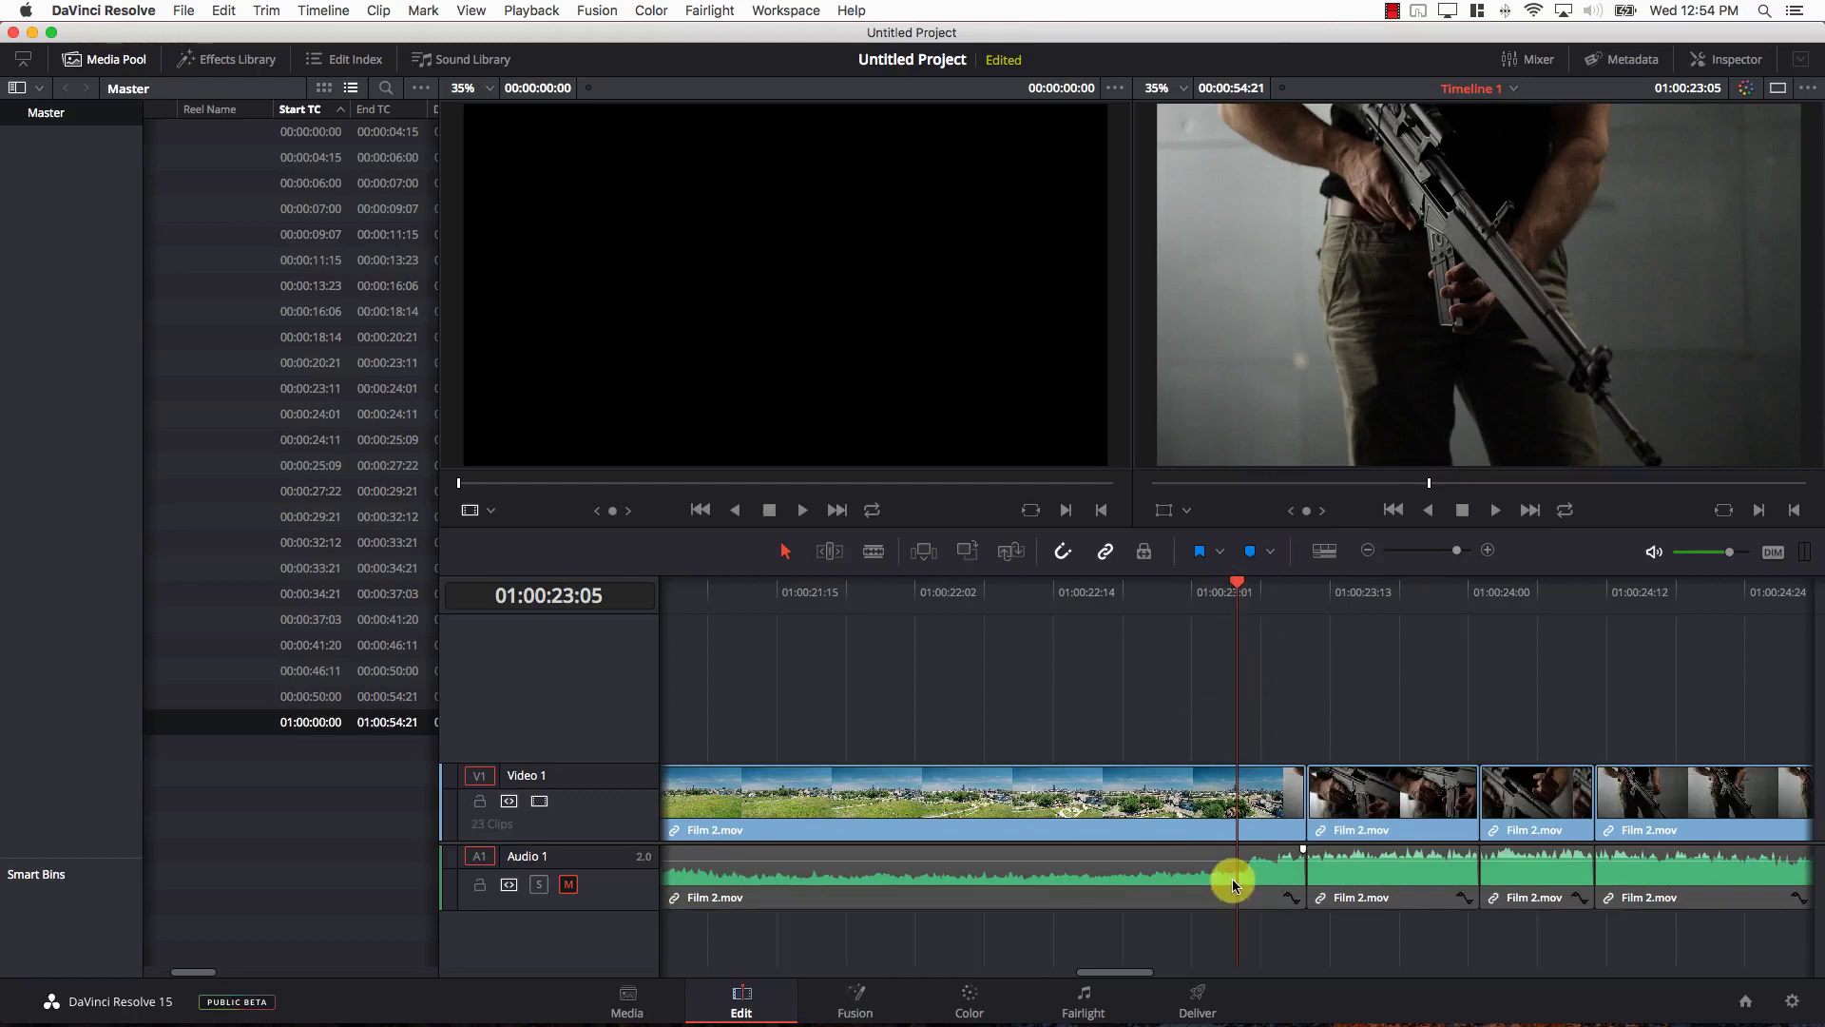
Split the clip at 01:00:23:05, where the rifle shot begins, check the separated shot on the Color page and return to the Edit page
{"action": "left_click", "coordinate": [870, 551]}
{"action": "left_click", "coordinate": [1238, 797]}
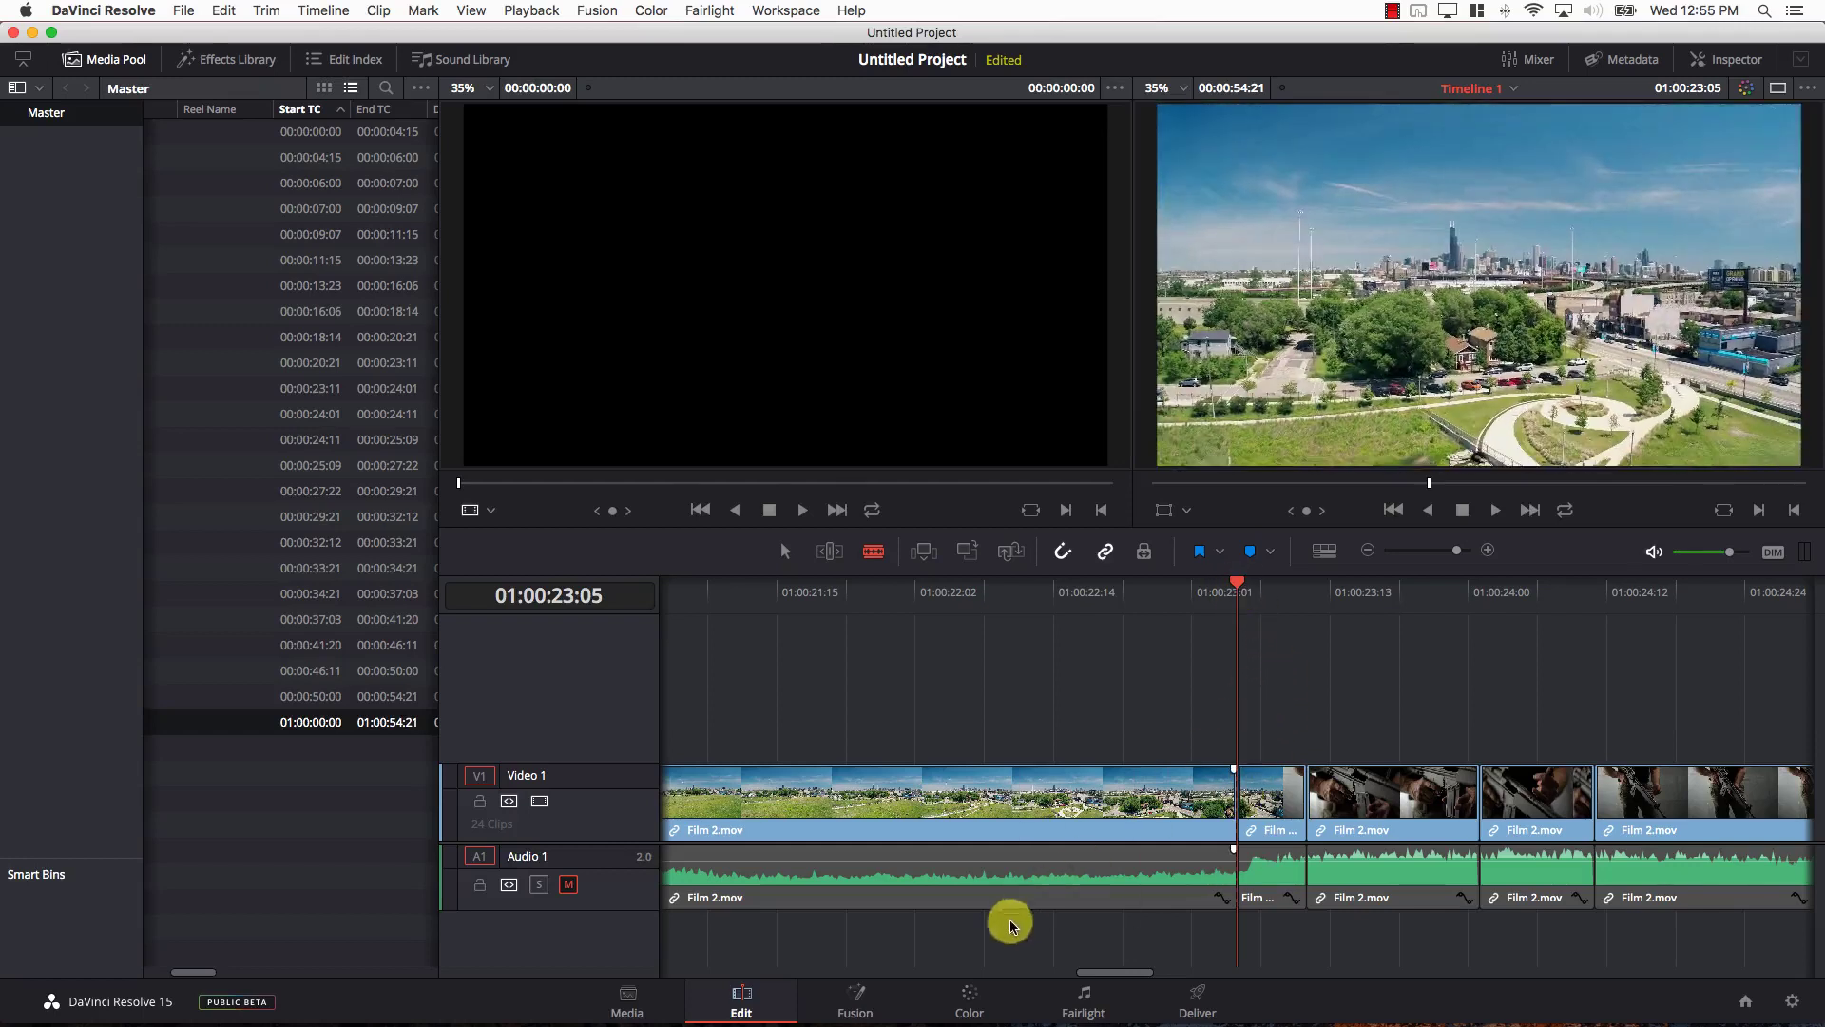
{"action": "left_click", "coordinate": [974, 998]}
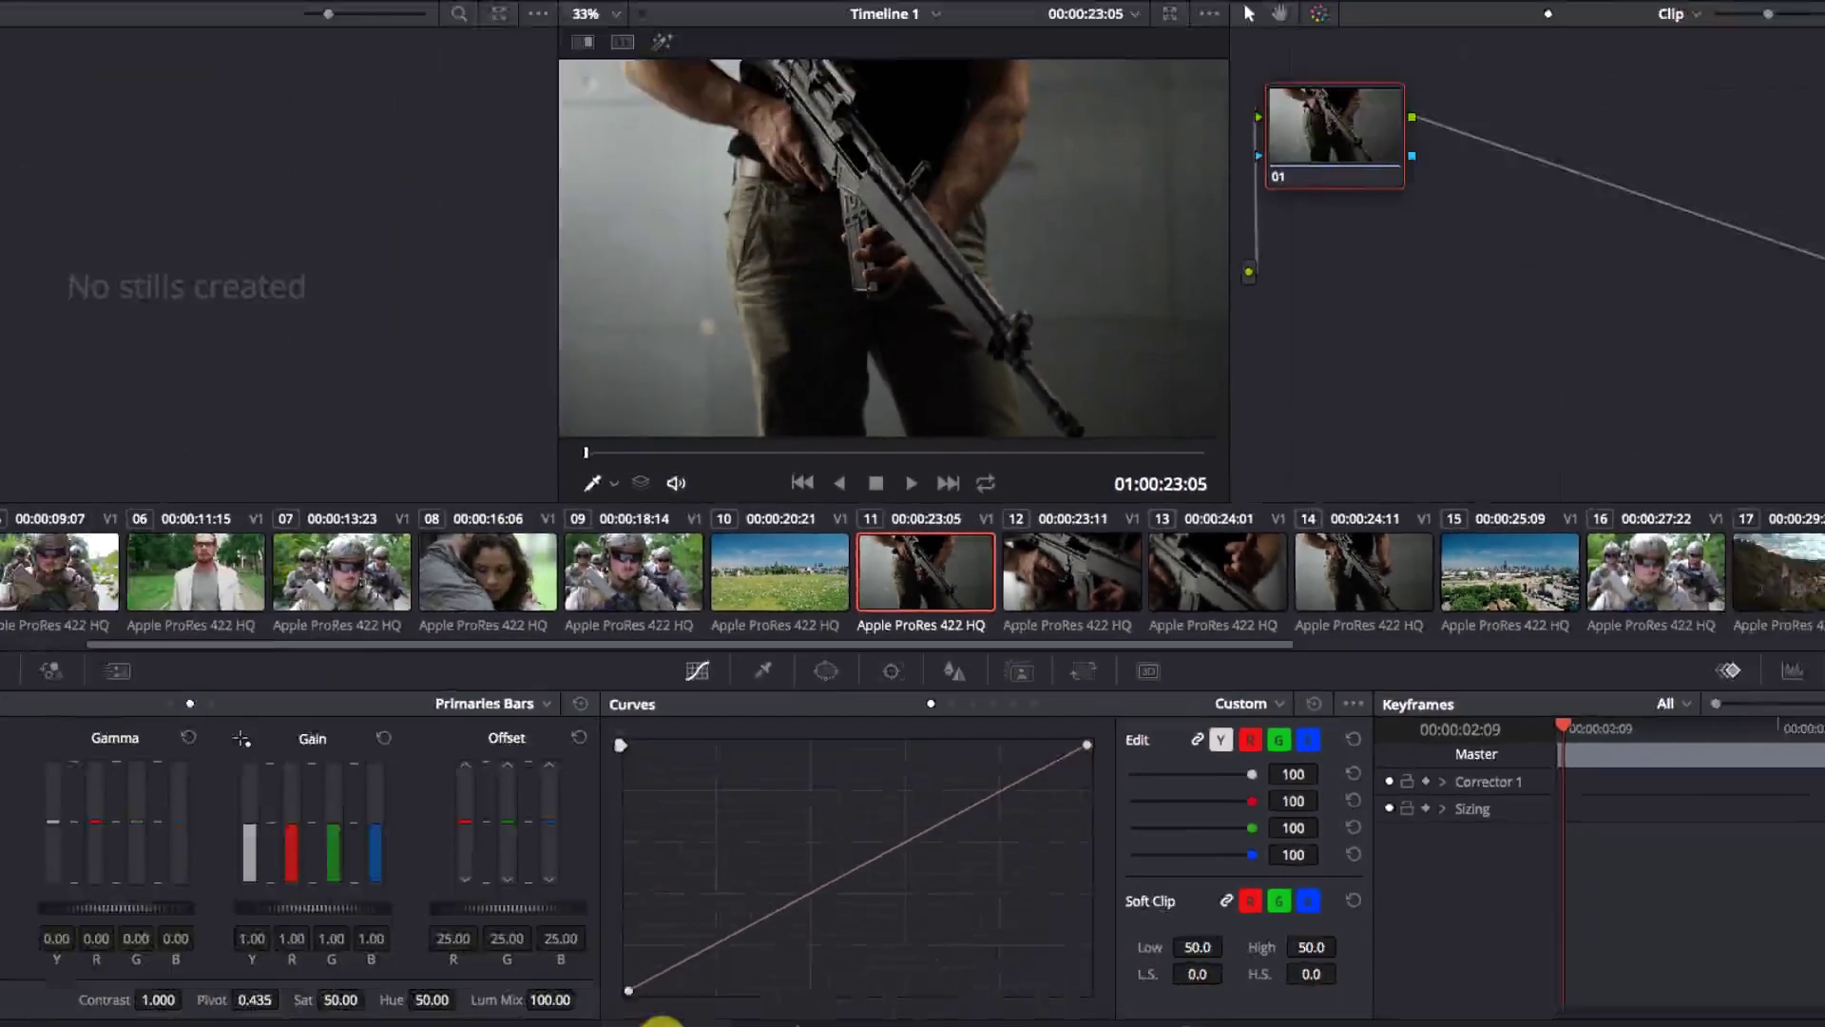
{"action": "left_click", "coordinate": [741, 998]}
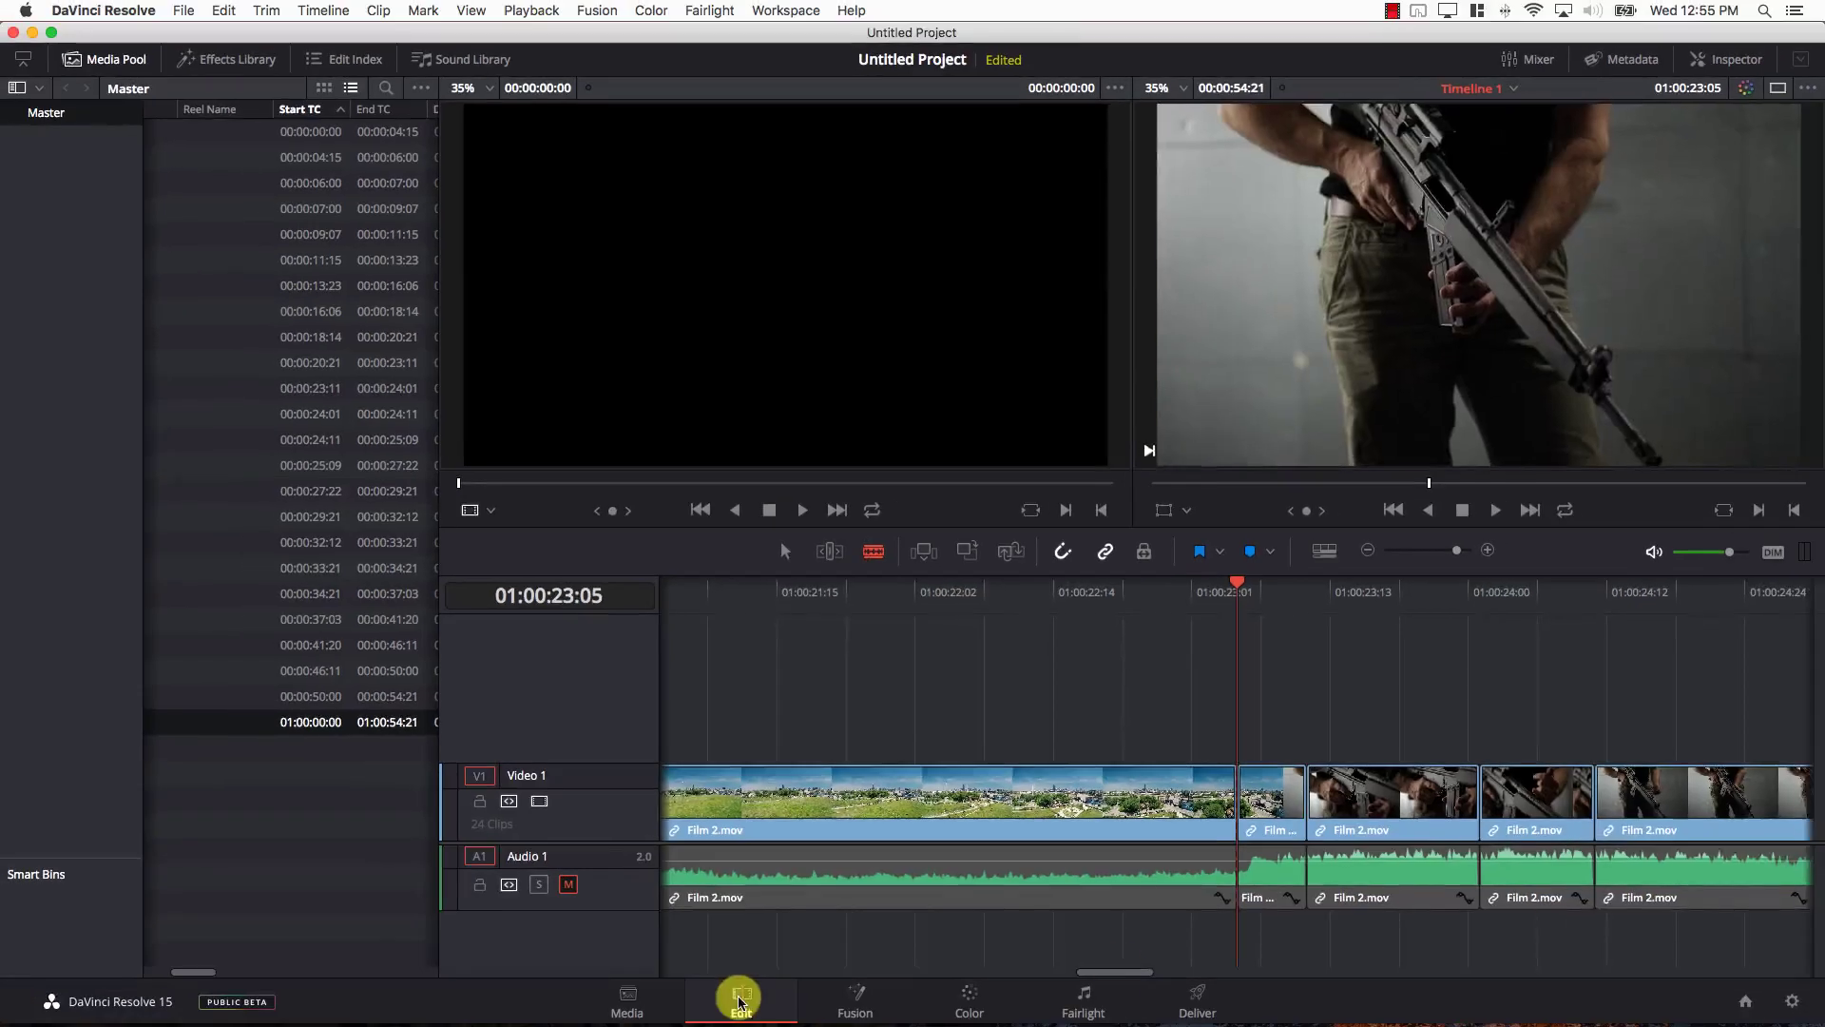
Combine the four consecutive rifle clips from 01:00:23:05 into one compound clip with the default name and open it on the Color page
{"action": "scroll", "coordinate": [1132, 966], "scroll_direction": "right", "scroll_amount": 5}
{"action": "key", "text": "a"}
{"action": "left_click_drag", "start_coordinate": [998, 732], "coordinate": [1421, 908]}
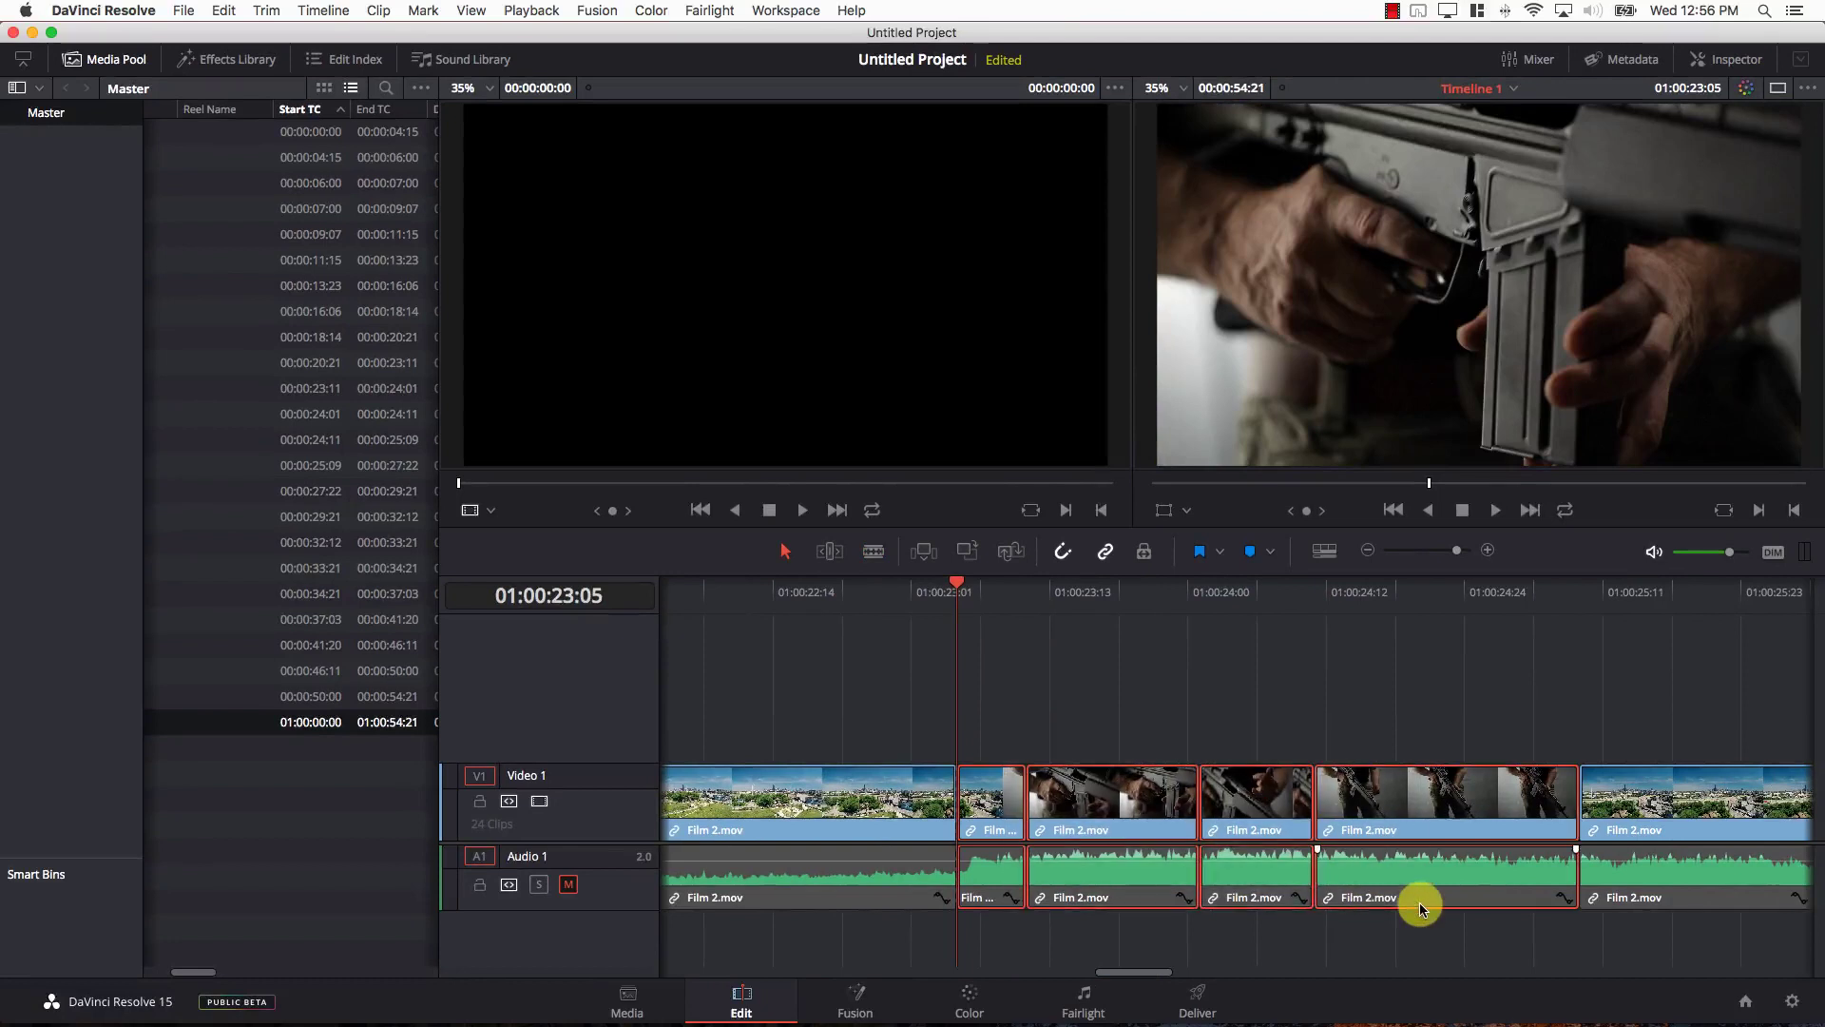
{"action": "right_click", "coordinate": [1446, 864]}
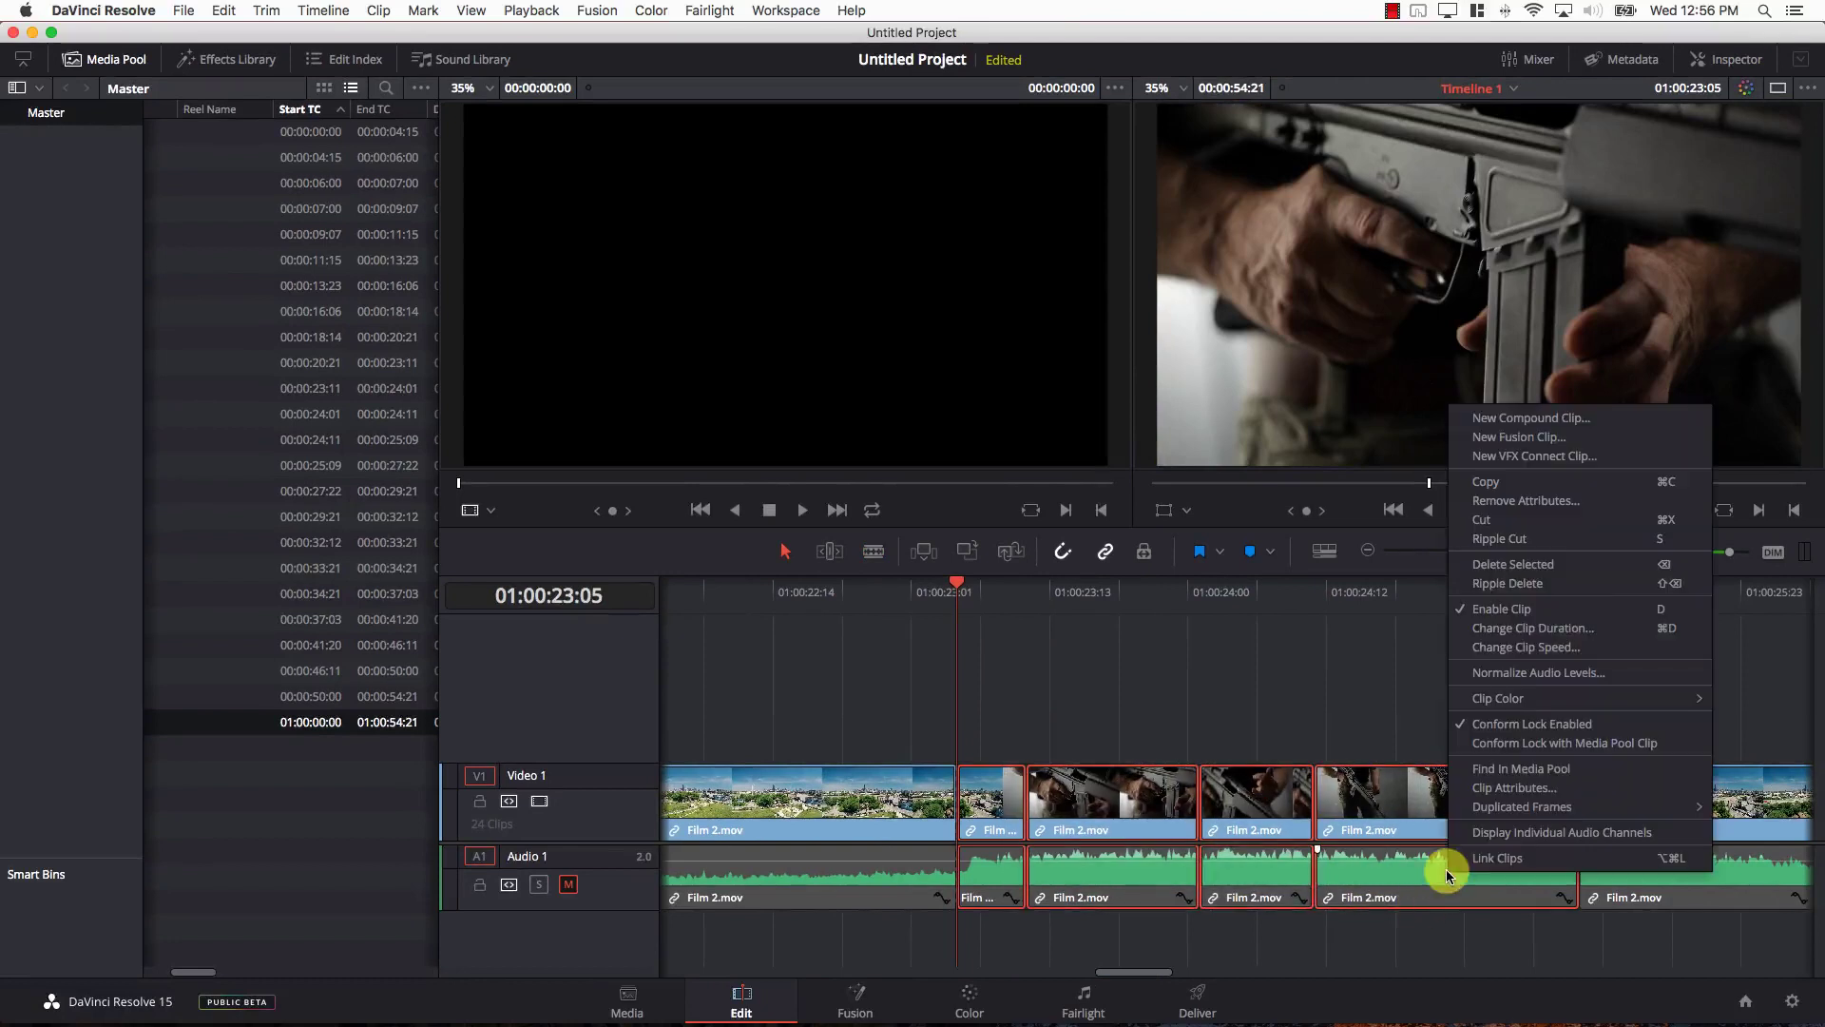
{"action": "left_click", "coordinate": [1518, 423]}
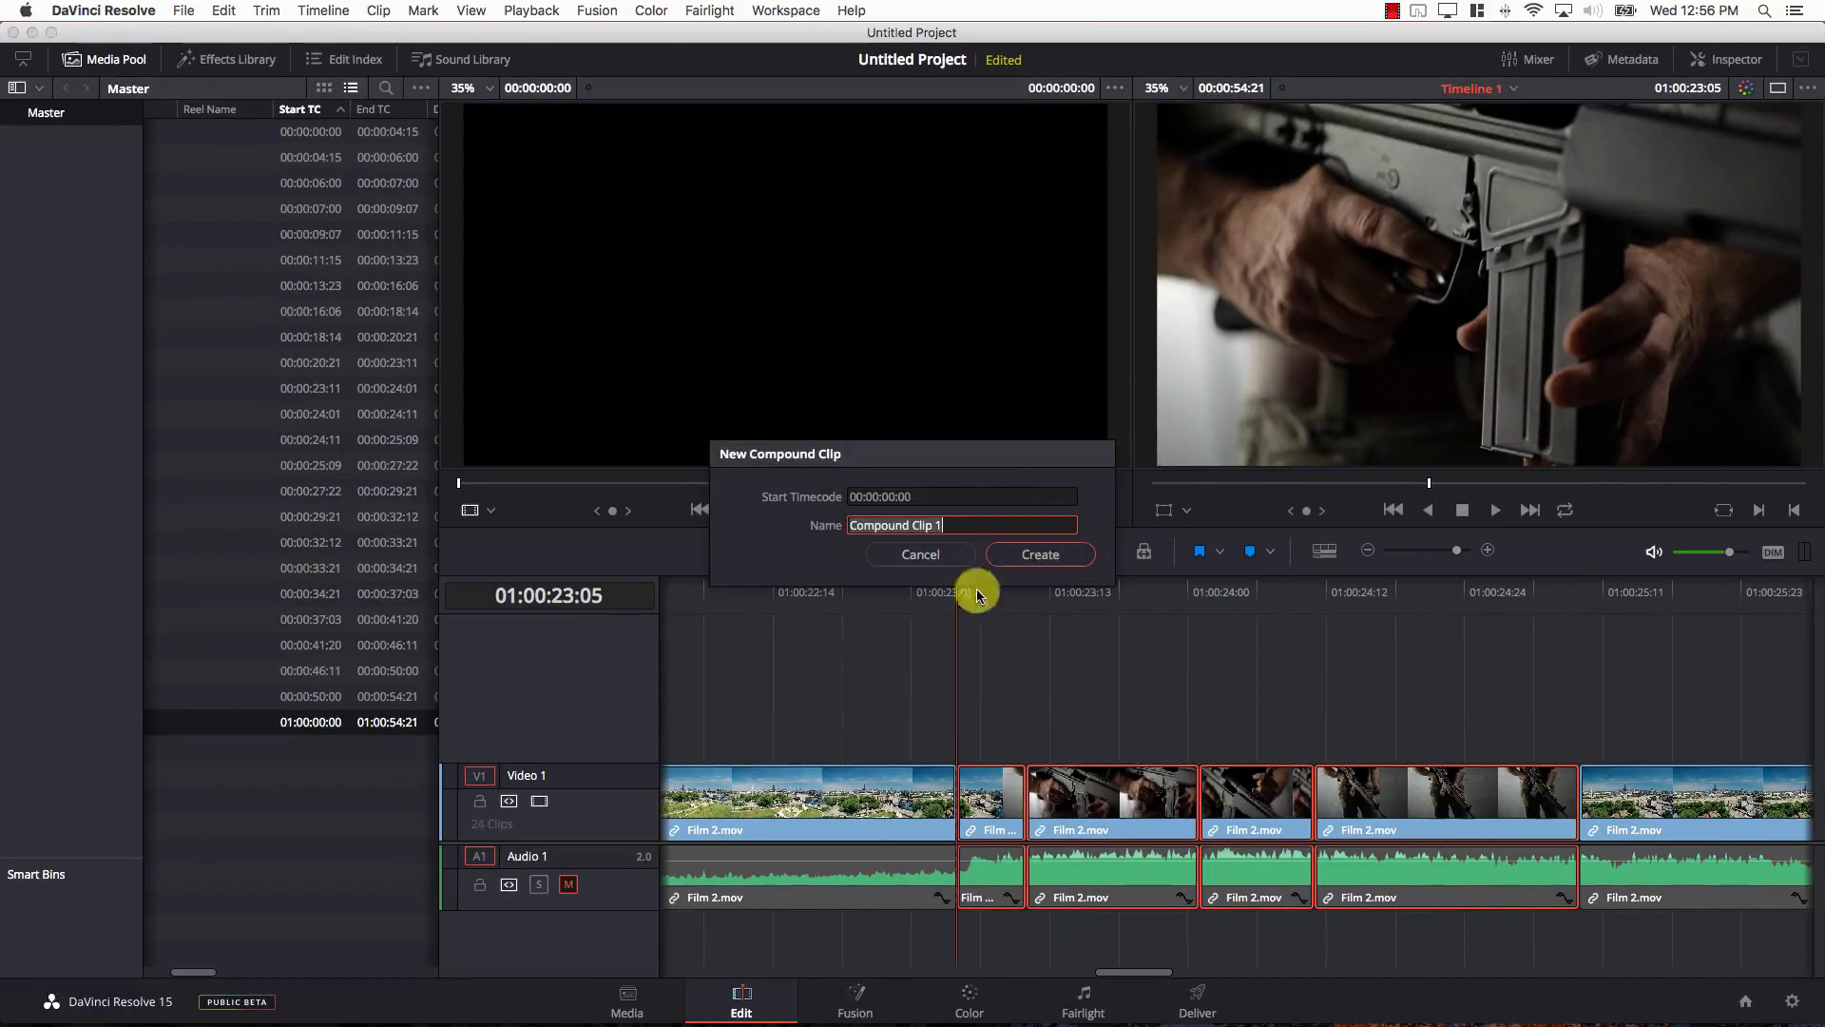
{"action": "left_click", "coordinate": [1039, 555]}
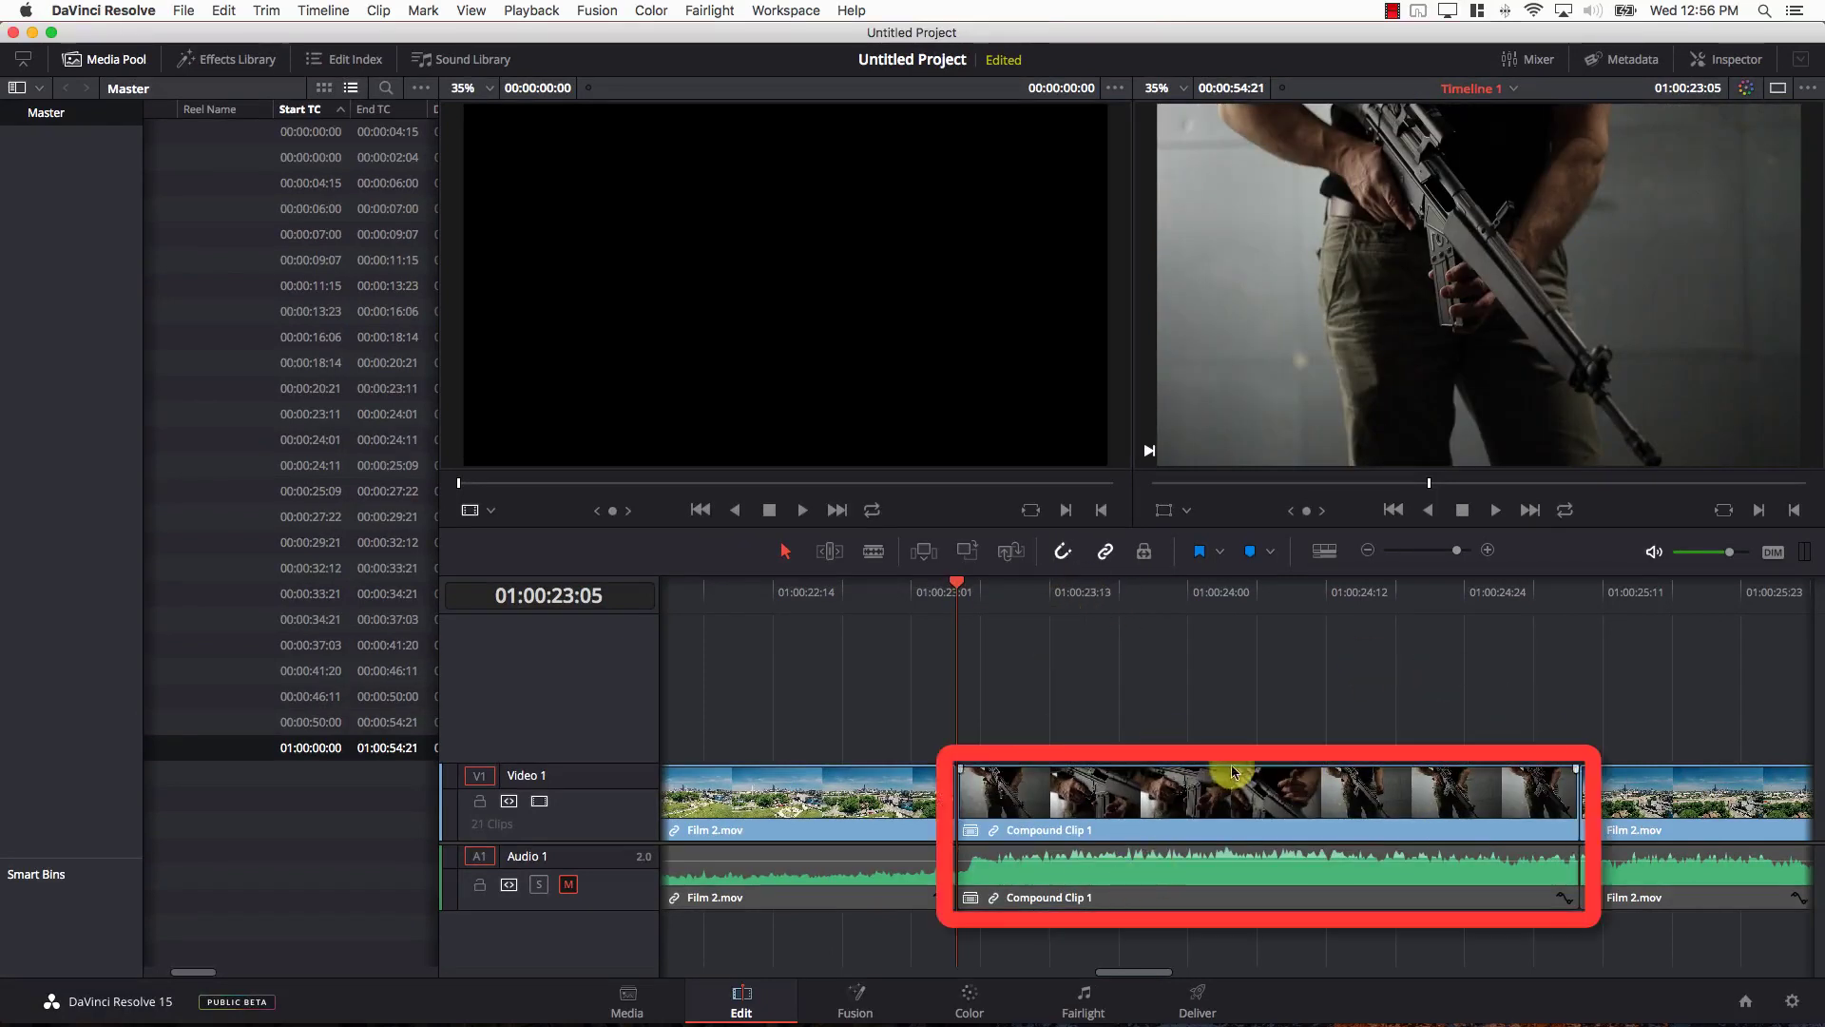
{"action": "left_click", "coordinate": [971, 1002]}
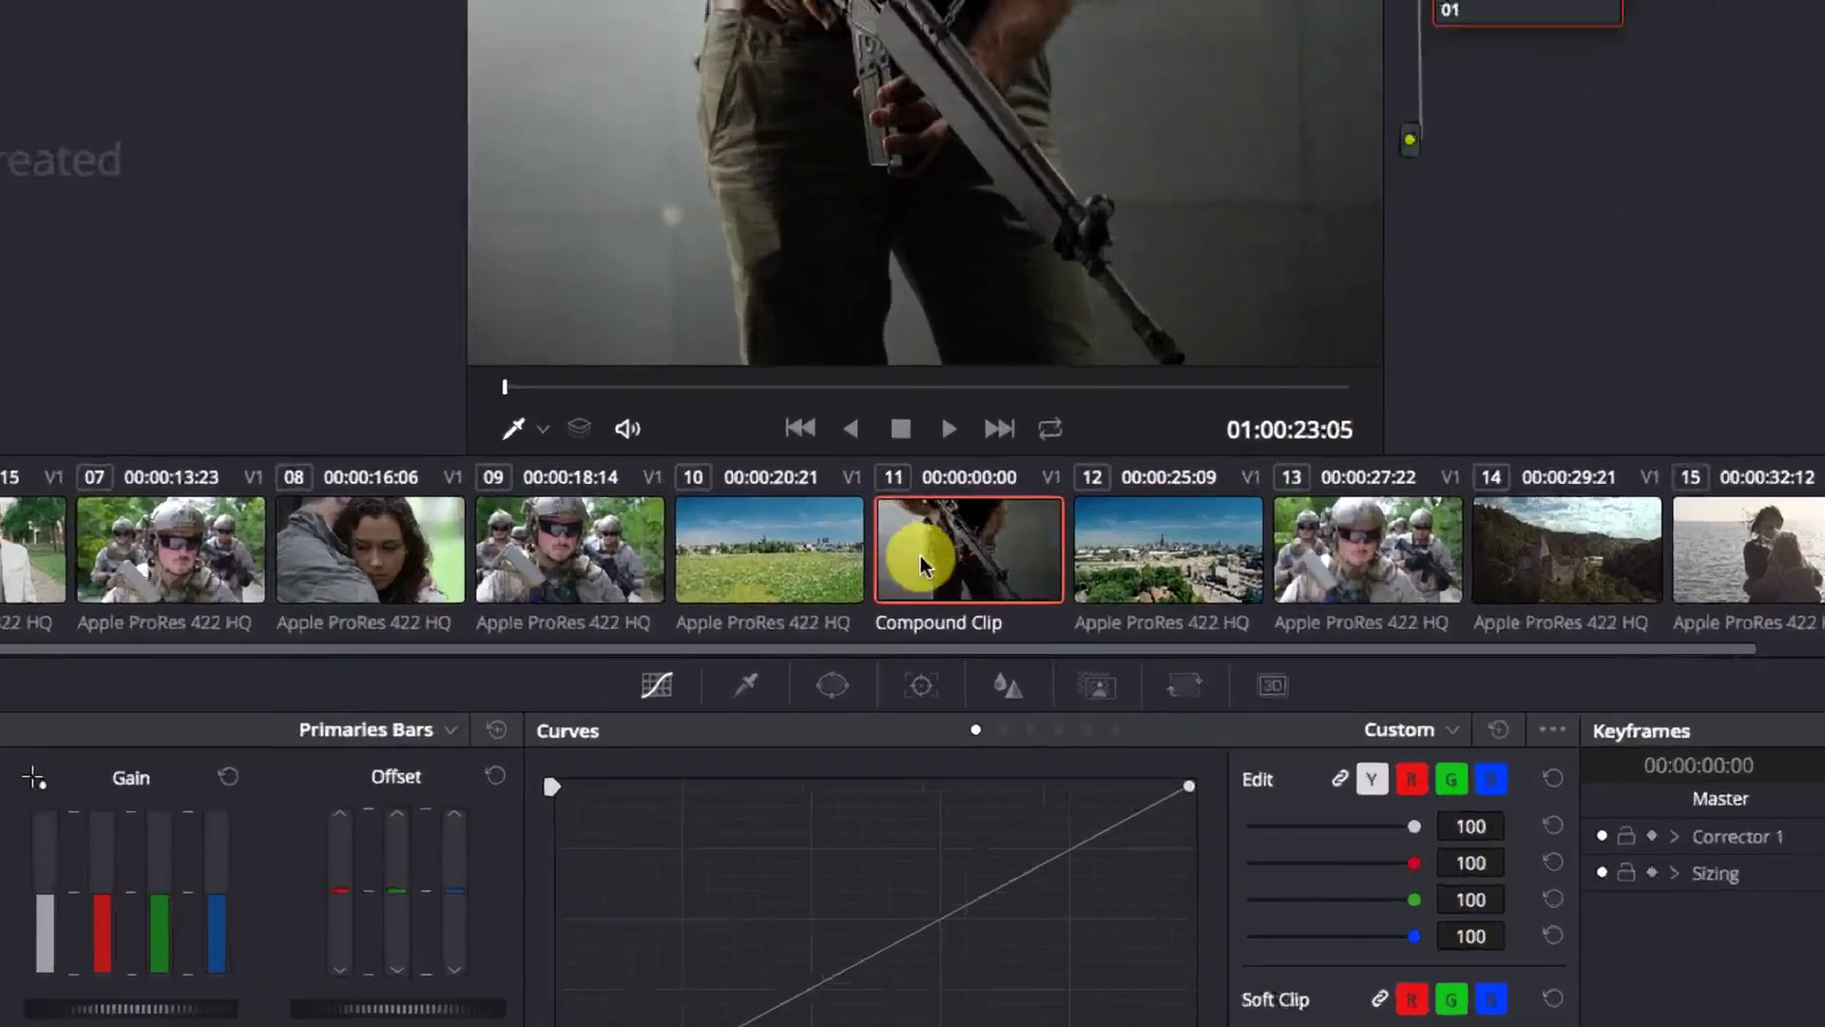